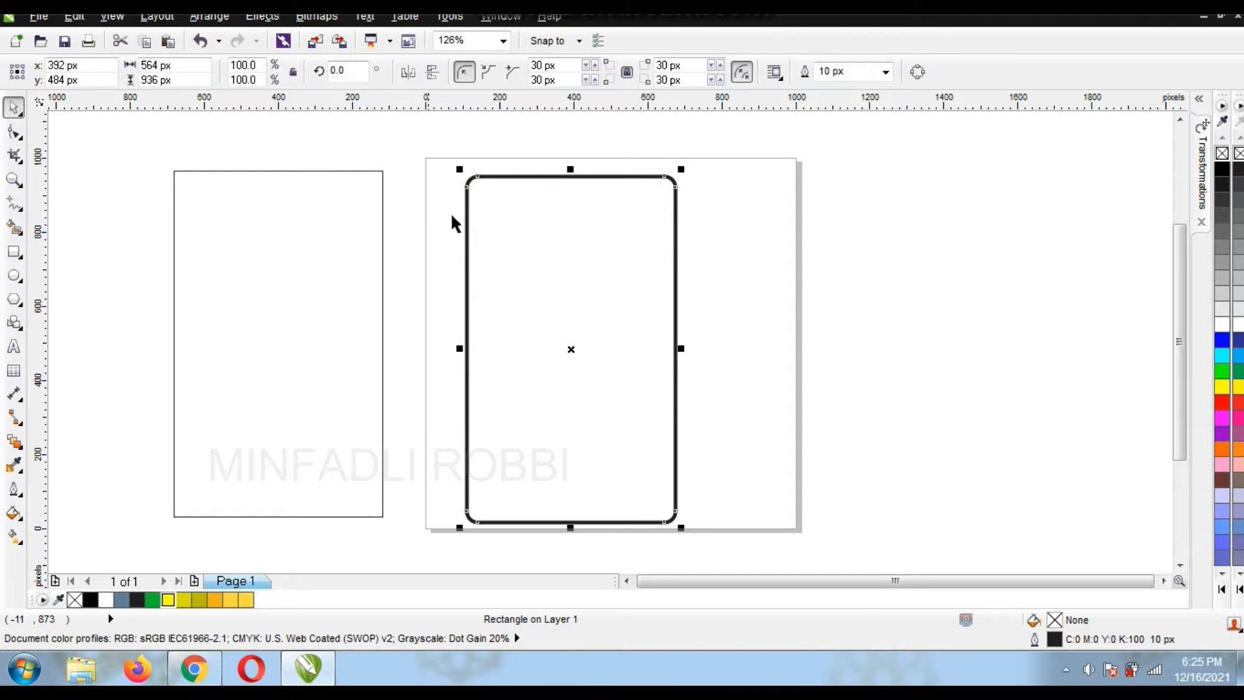
Create a centred inner copy of the rounded phone outline, about 500 by 802 px, and make its corners square.
{"action": "left_click_drag", "start_coordinate": [568, 528], "coordinate": [569, 503]}
{"action": "left_click_drag", "start_coordinate": [681, 348], "coordinate": [672, 350]}
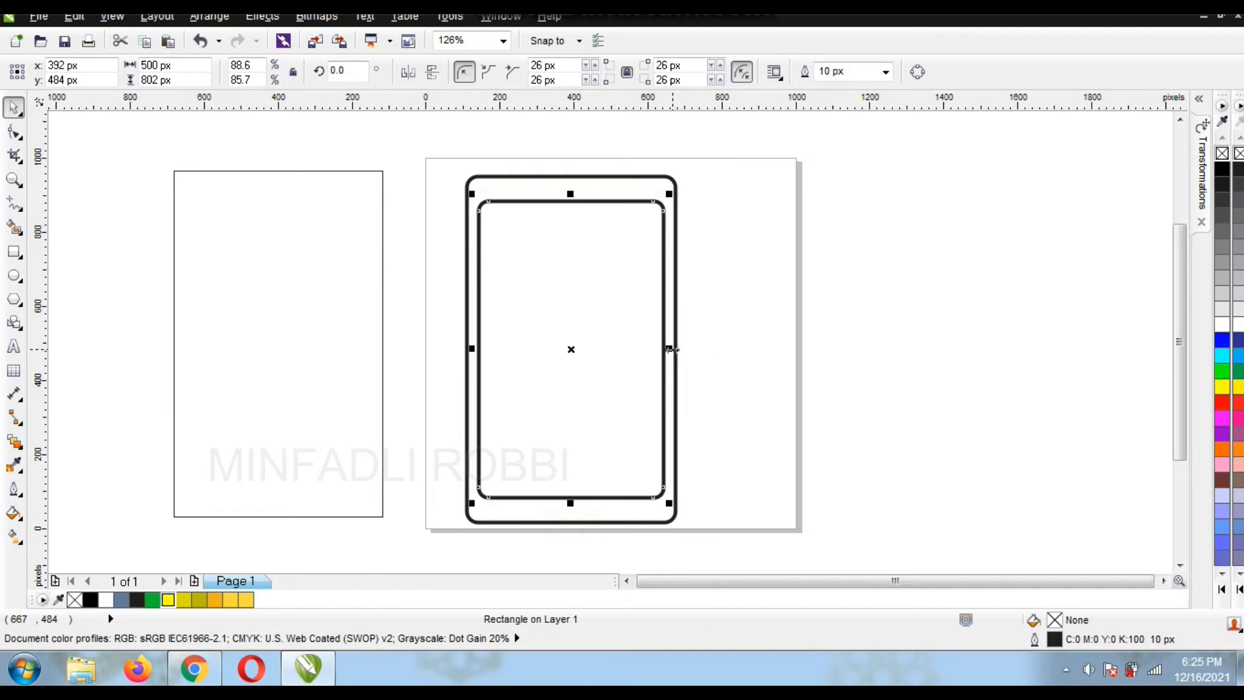
{"action": "left_click", "coordinate": [12, 135]}
{"action": "scroll", "coordinate": [662, 205], "scroll_direction": "up", "scroll_amount": 4}
{"action": "left_click_drag", "start_coordinate": [687, 243], "coordinate": [682, 206]}
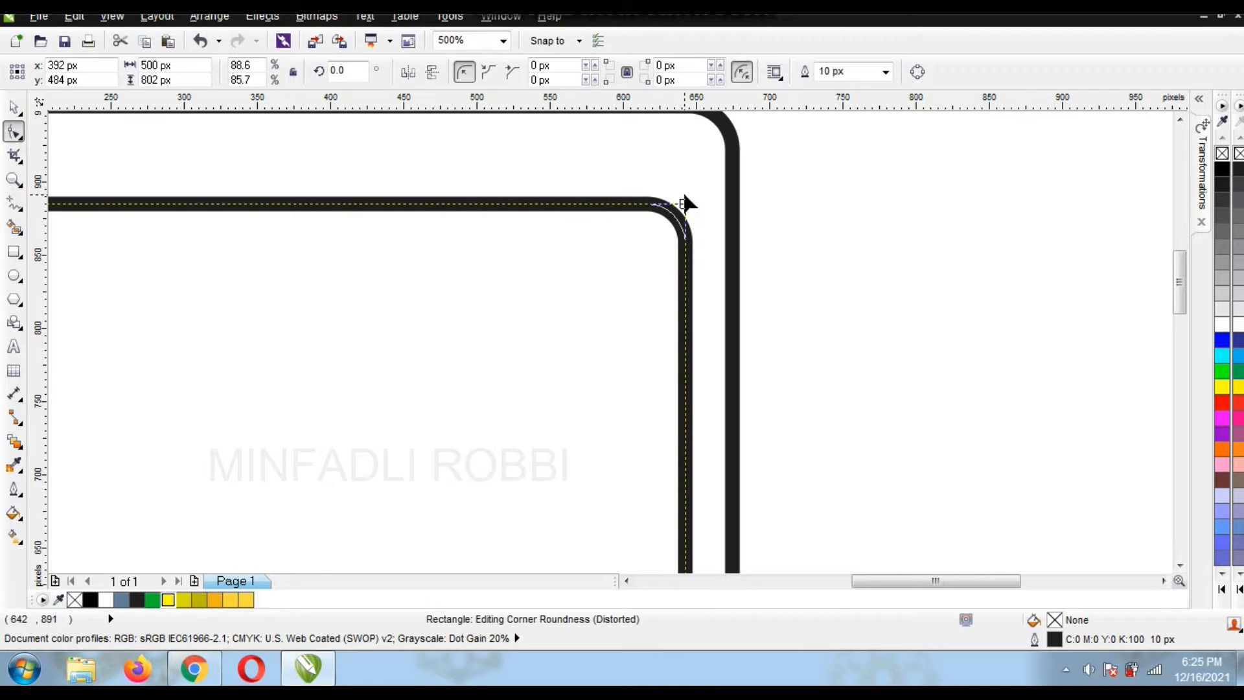
Shorten the inner screen frame from its lower edge to about 749 px tall and shift it slightly down.
{"action": "scroll", "coordinate": [685, 204], "scroll_direction": "down", "scroll_amount": 5}
{"action": "left_click", "coordinate": [13, 107]}
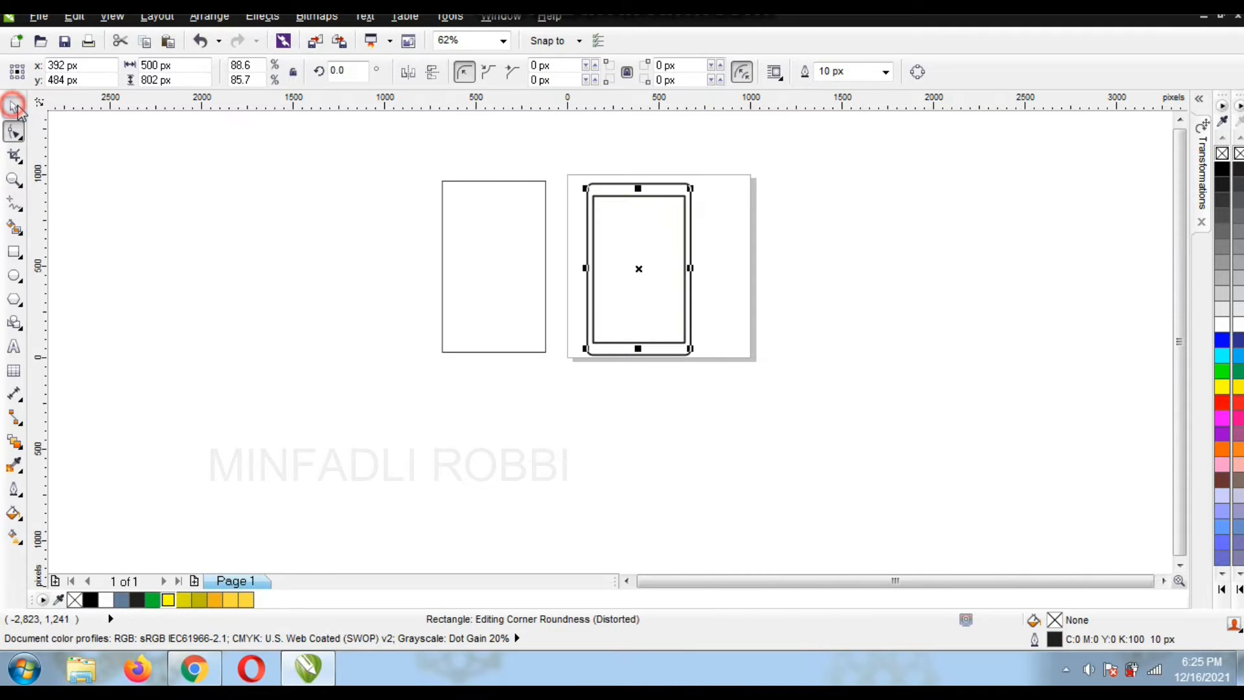
{"action": "left_click_drag", "start_coordinate": [638, 349], "coordinate": [643, 339]}
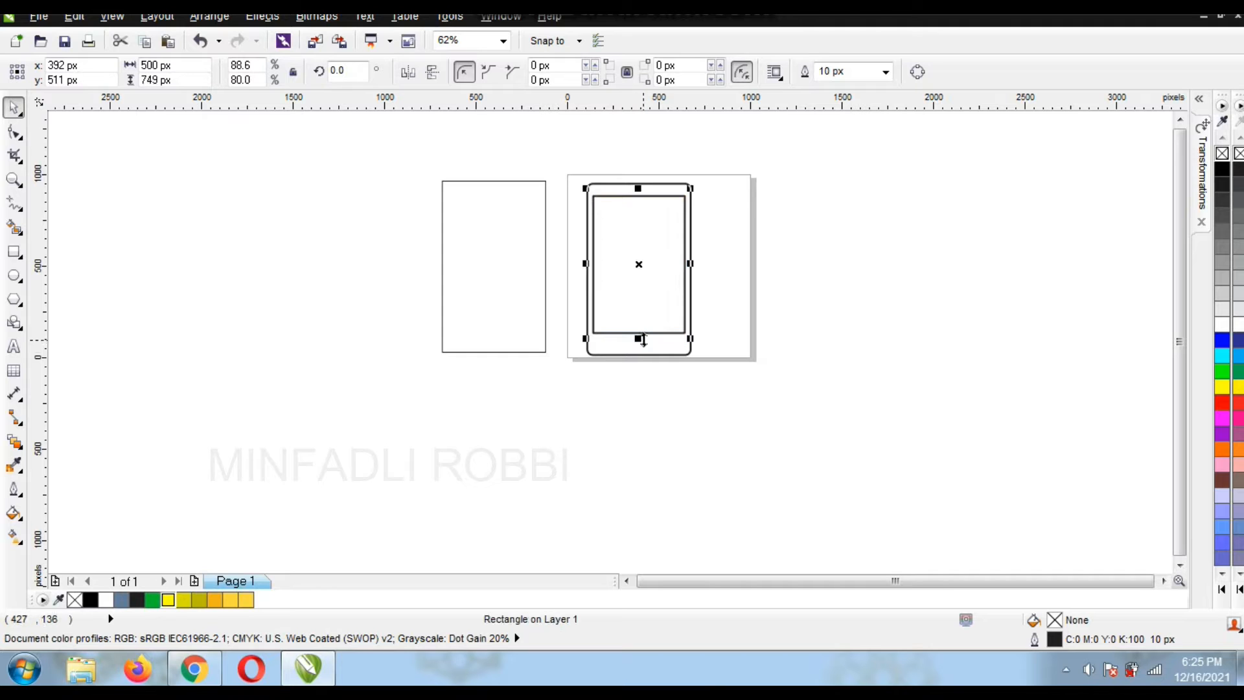
{"action": "key", "text": "Down"}
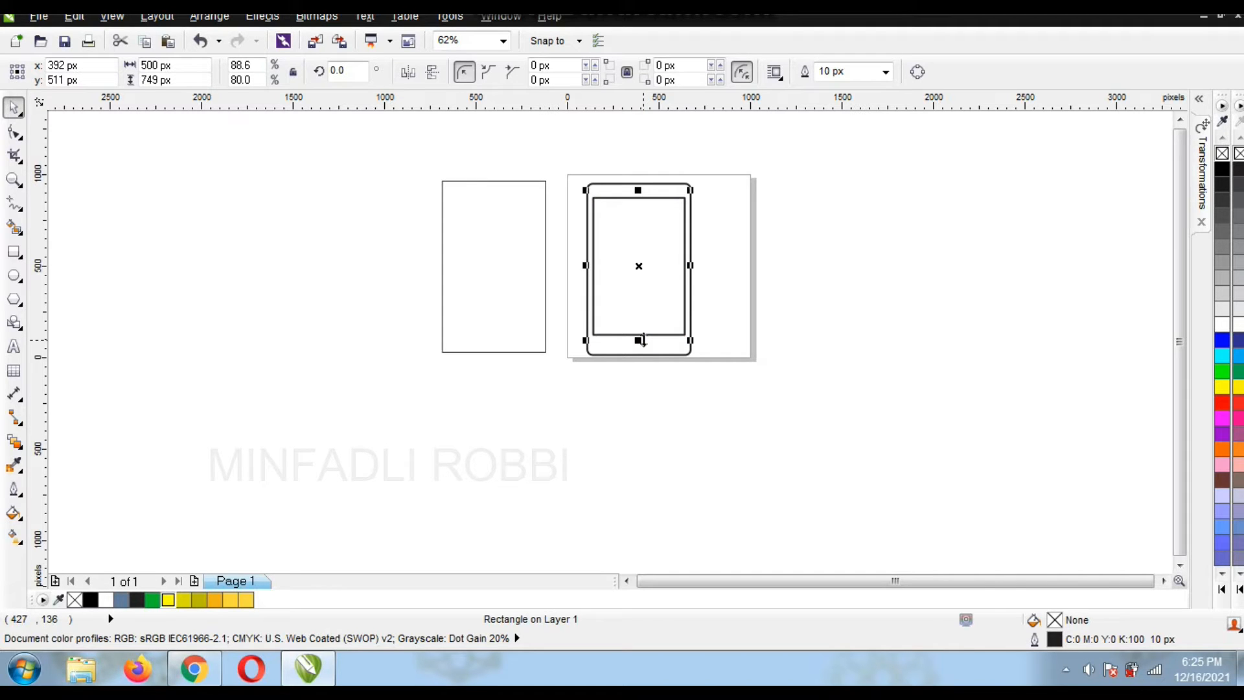
{"action": "left_click", "coordinate": [528, 364]}
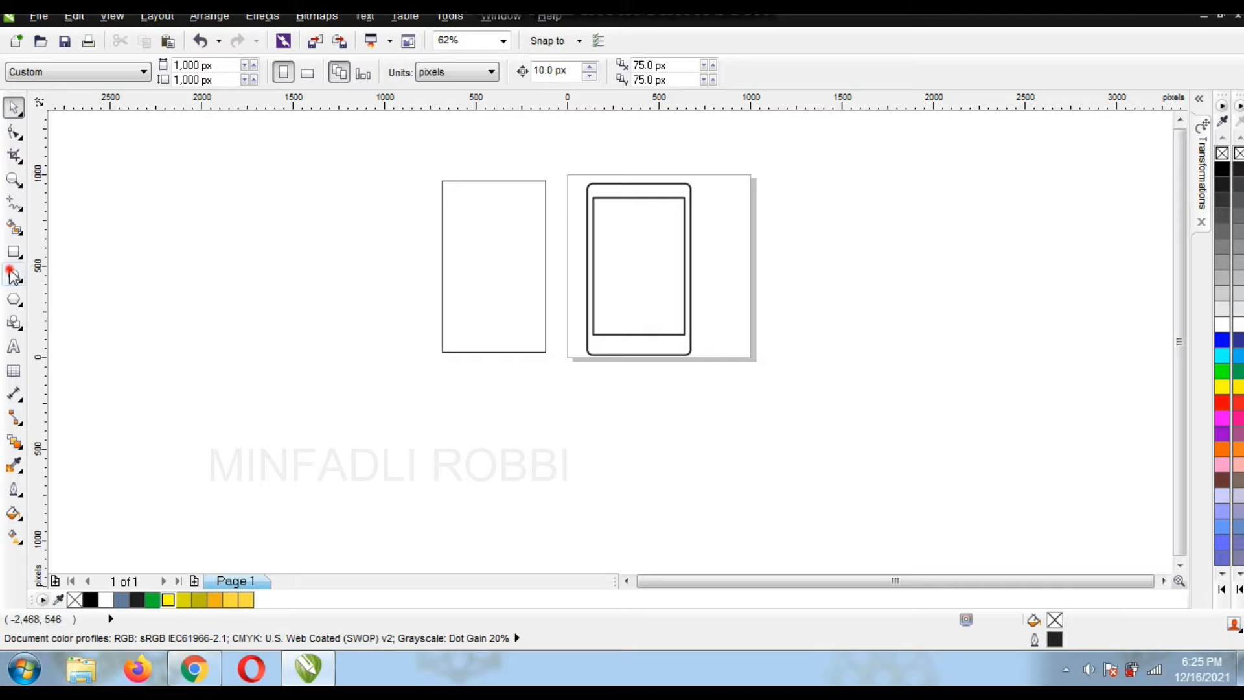
Draw a circle, place it above the screen frame near its upper-left corner, scale it to about 47 px and fill it black.
{"action": "mouse_move", "coordinate": [188, 267]}
{"action": "left_mouse_down"}
{"action": "mouse_move", "coordinate": [204, 282]}
{"action": "mouse_move", "coordinate": [216, 267]}
{"action": "mouse_move", "coordinate": [512, 185]}
{"action": "left_mouse_up"}
{"action": "left_click", "coordinate": [14, 108]}
{"action": "left_click_drag", "start_coordinate": [609, 189], "coordinate": [609, 189]}
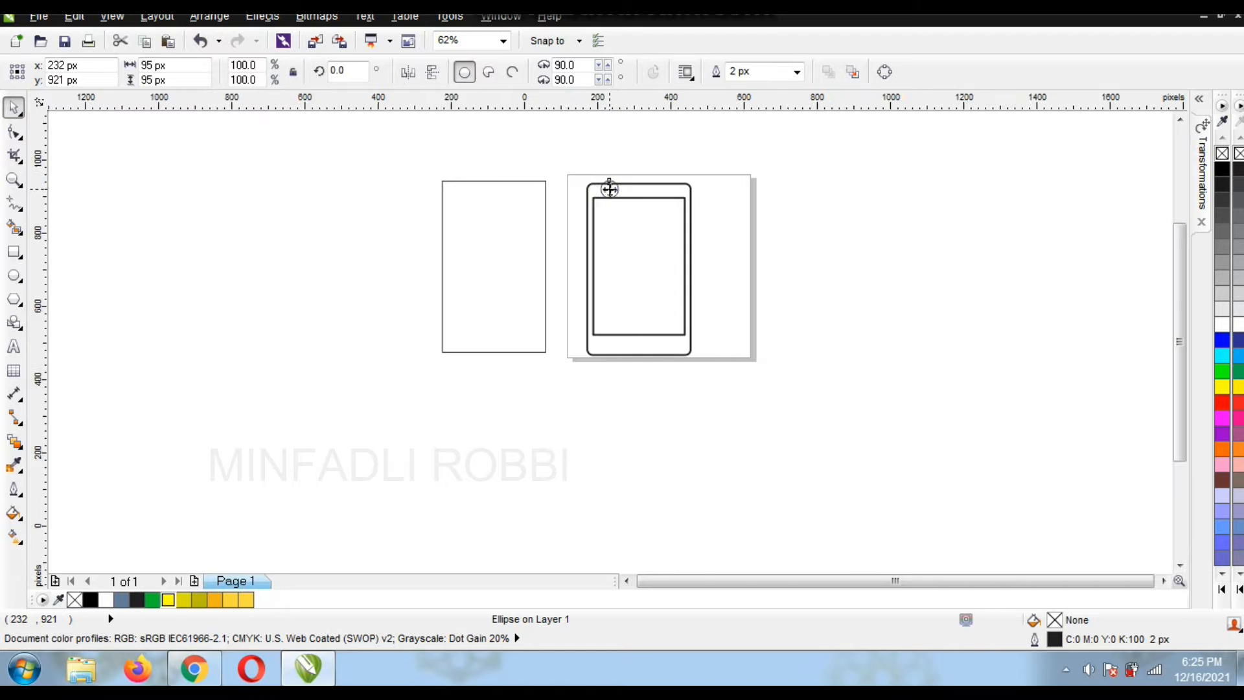
{"action": "scroll", "coordinate": [609, 189], "scroll_direction": "up", "scroll_amount": 3}
{"action": "left_click_drag", "start_coordinate": [652, 147], "coordinate": [610, 195]}
{"action": "left_click", "coordinate": [1217, 169]}
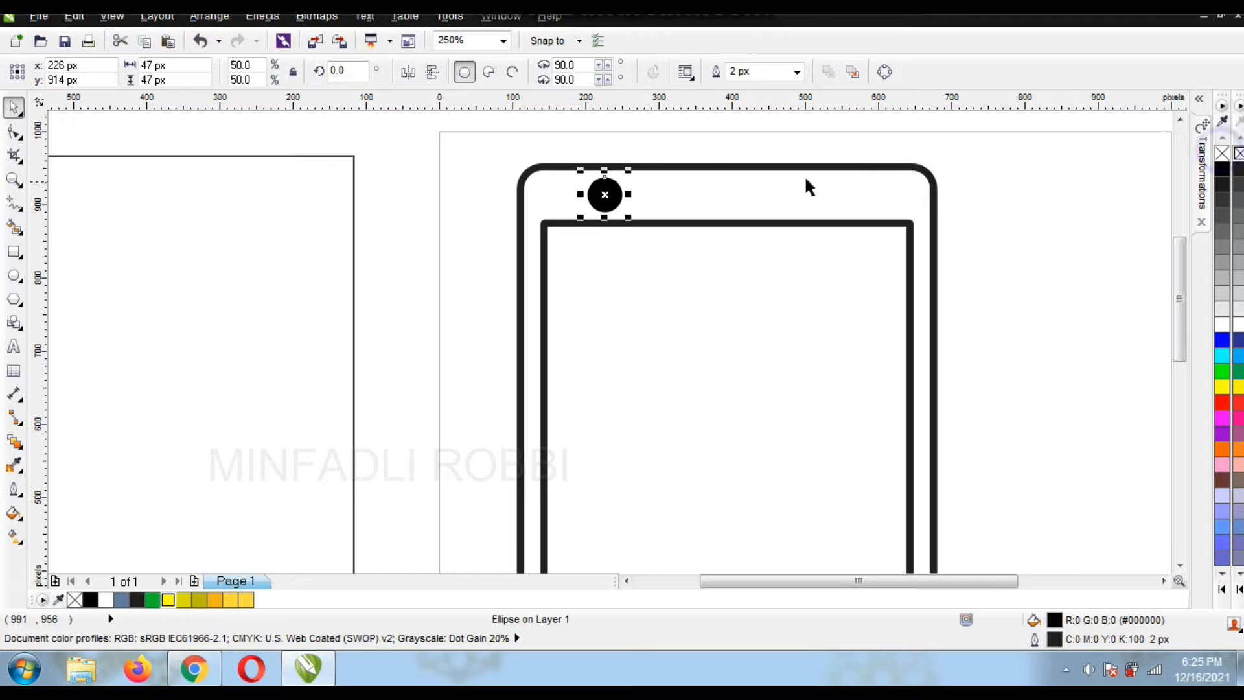
Add a concentric copy of the black circle about 15 px wide, filled white with no outline, to form the camera.
{"action": "left_click_drag", "start_coordinate": [628, 170], "coordinate": [616, 182]}
{"action": "left_click", "coordinate": [1222, 324]}
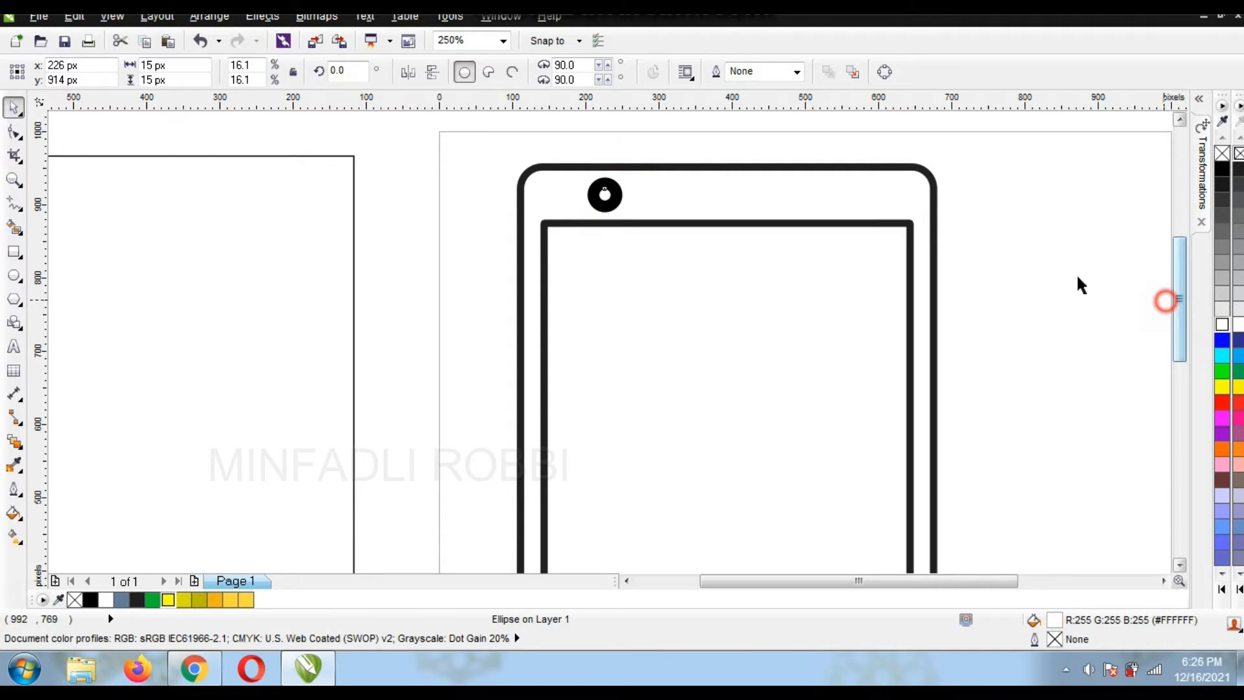
{"action": "left_click", "coordinate": [998, 266]}
Create a strip about 564 by 62 px from a copy of the large rectangle beside the page and fully round its ends.
{"action": "scroll", "coordinate": [416, 265], "scroll_direction": "down", "scroll_amount": 2}
{"action": "left_click", "coordinate": [344, 262]}
{"action": "left_click_drag", "start_coordinate": [287, 555], "coordinate": [298, 229]}
{"action": "key", "text": "F10"}
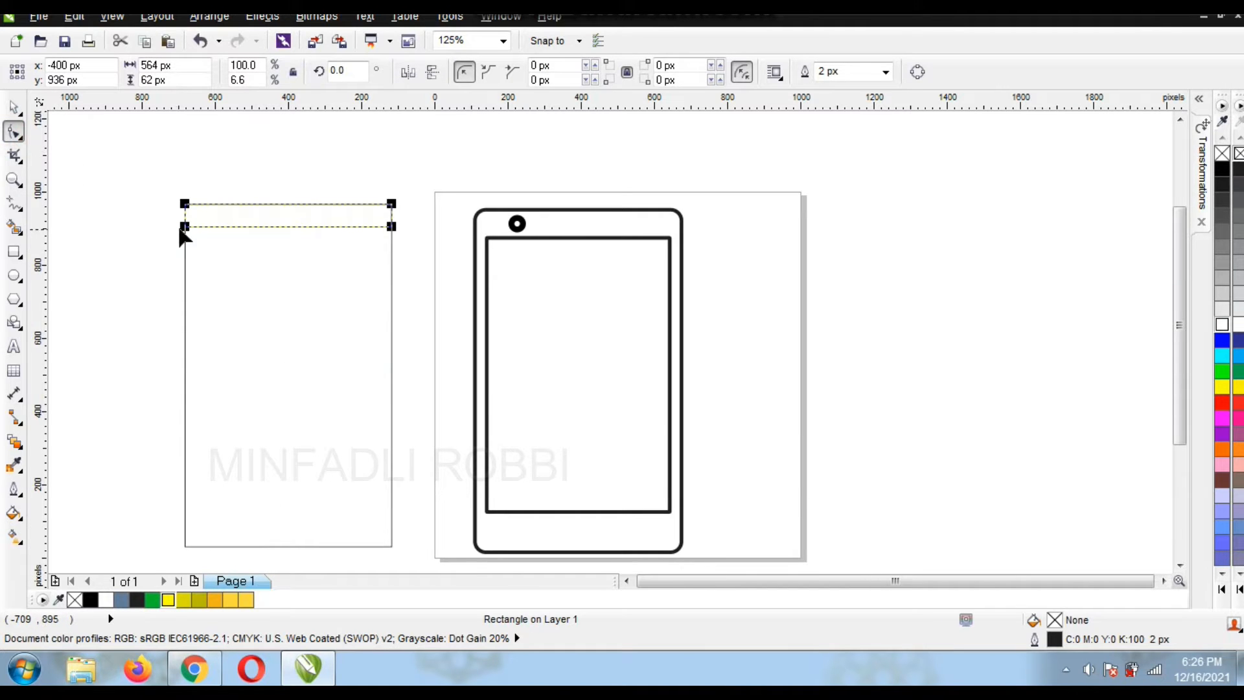
{"action": "left_click_drag", "start_coordinate": [184, 226], "coordinate": [204, 227]}
{"action": "left_click", "coordinate": [15, 107]}
Move the rounded strip above the phone screen, scale it to about 294 by 32 px and centre it horizontally on the phone.
{"action": "left_click_drag", "start_coordinate": [276, 214], "coordinate": [653, 218]}
{"action": "left_click_drag", "start_coordinate": [777, 202], "coordinate": [679, 212]}
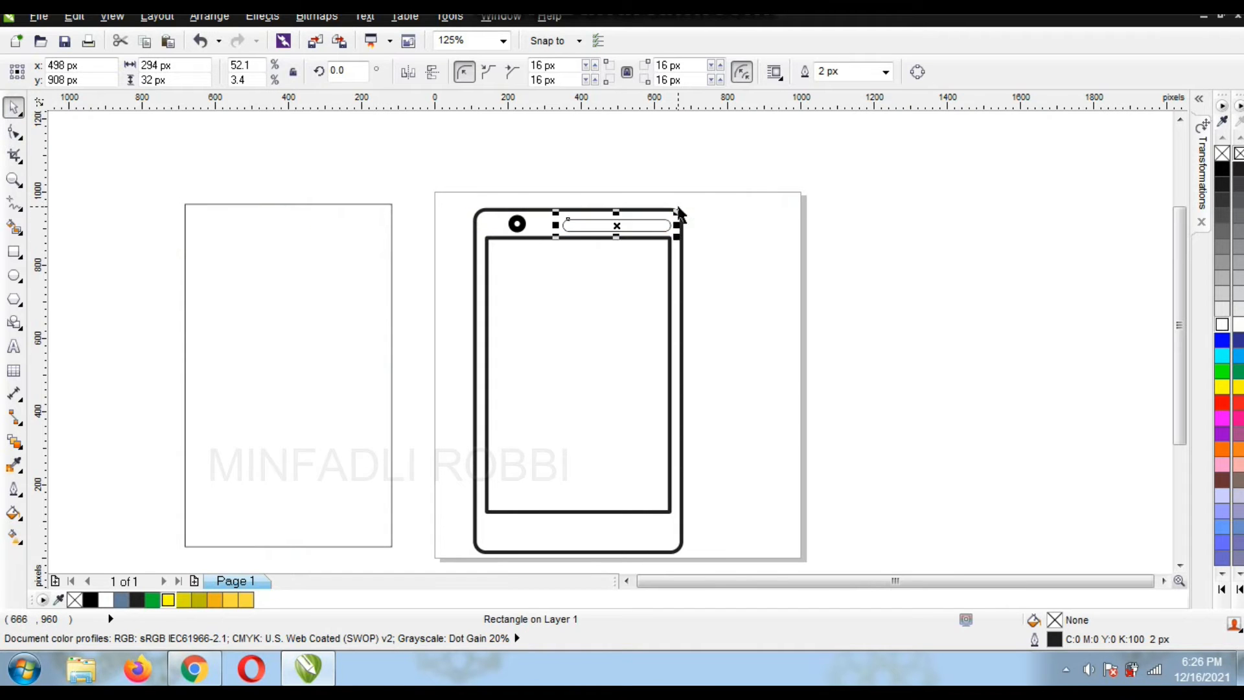
{"action": "left_click", "coordinate": [645, 323], "text": "shift"}
{"action": "key", "text": "c"}
{"action": "left_click", "coordinate": [611, 167]}
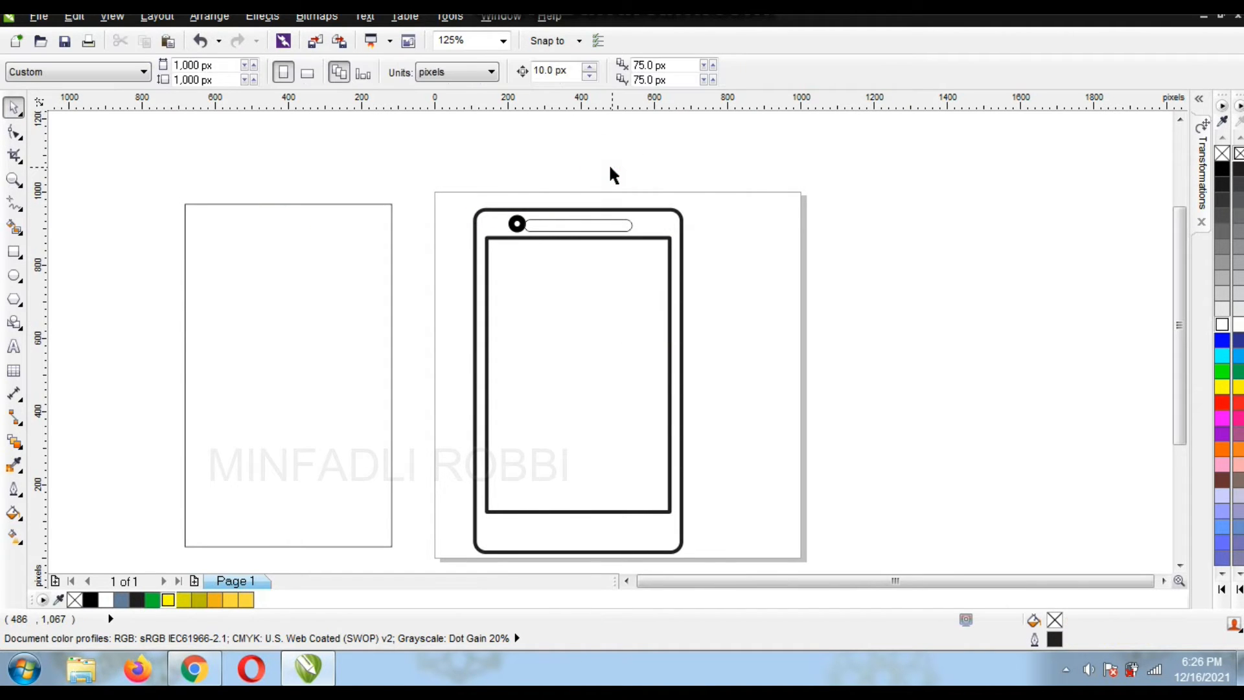
Scale the speaker strip down to about 239 by 26 px, away from the camera circle.
{"action": "left_click", "coordinate": [573, 227]}
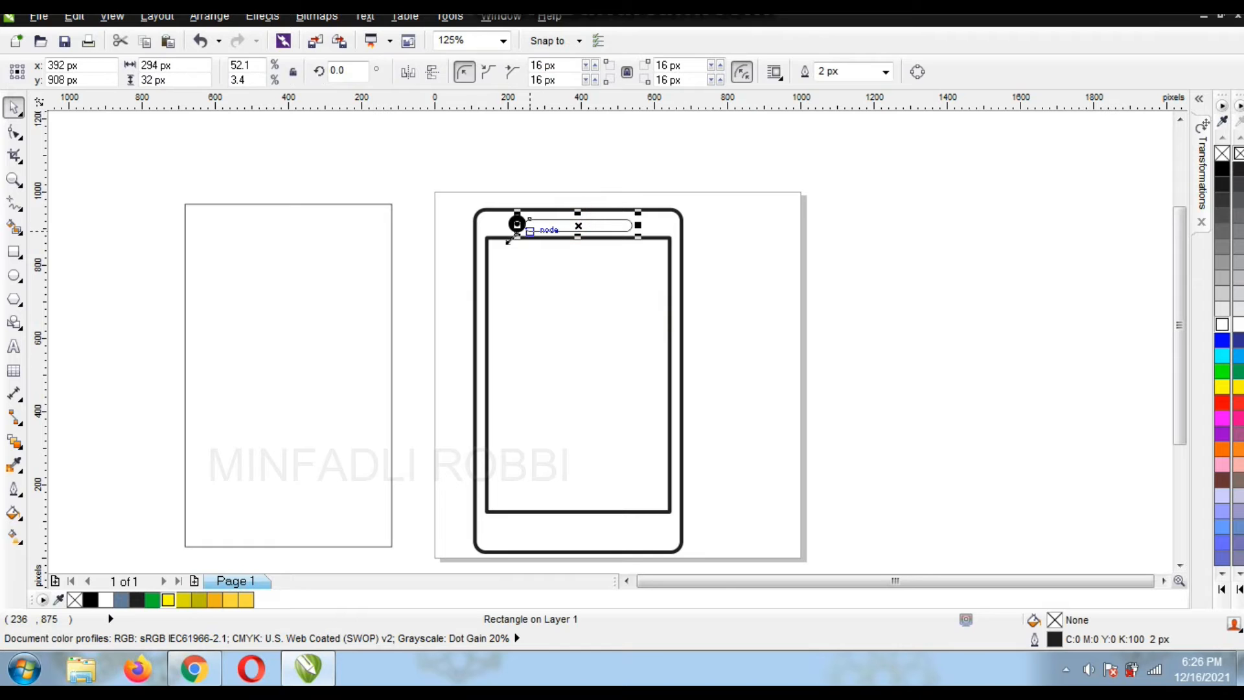
{"action": "scroll", "coordinate": [518, 232], "scroll_direction": "up", "scroll_amount": 1}
{"action": "left_click_drag", "start_coordinate": [531, 236], "coordinate": [573, 231]}
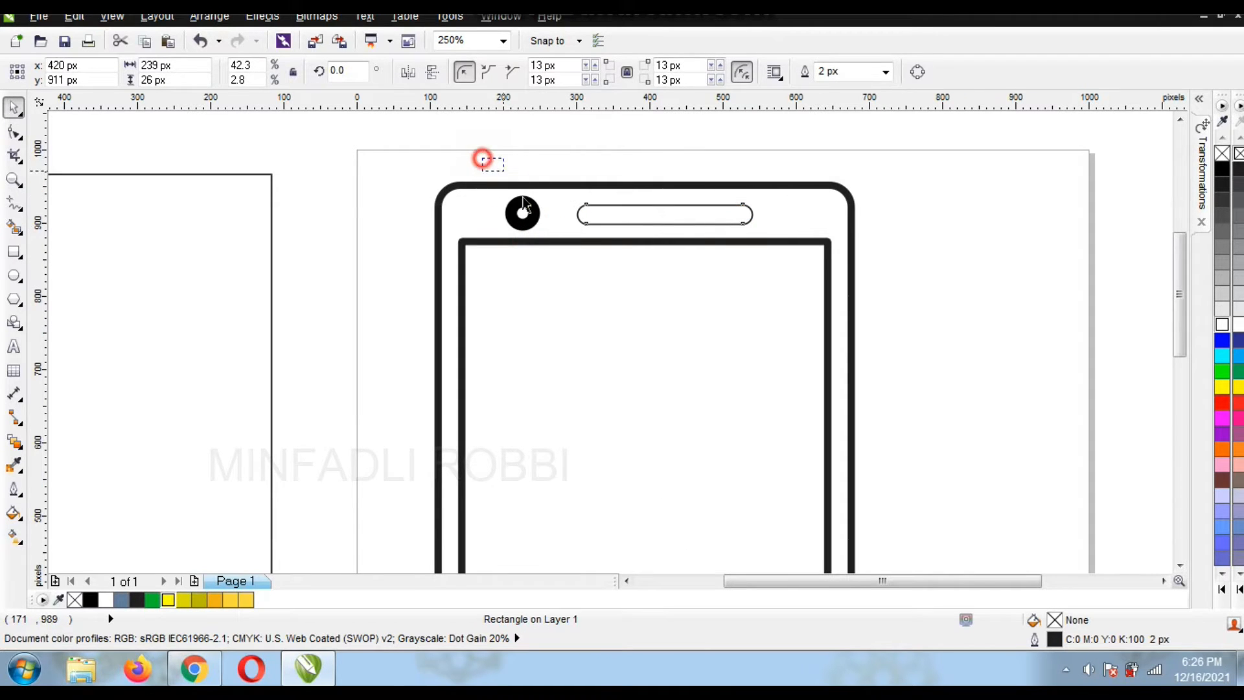
Group the two camera circles and align them with the speaker strip along their horizontal centre line.
{"action": "left_click_drag", "start_coordinate": [482, 158], "coordinate": [556, 234]}
{"action": "left_click", "coordinate": [499, 77]}
{"action": "left_click", "coordinate": [633, 211], "text": "shift"}
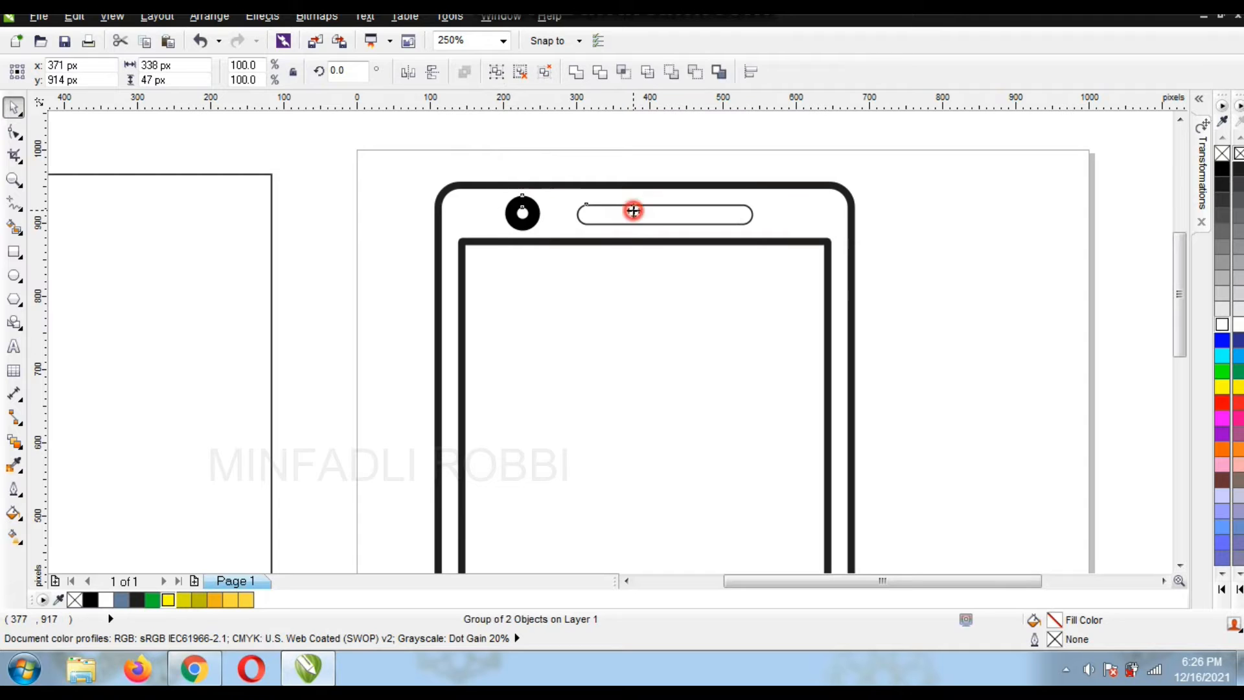
{"action": "key", "text": "e"}
{"action": "left_click", "coordinate": [551, 153]}
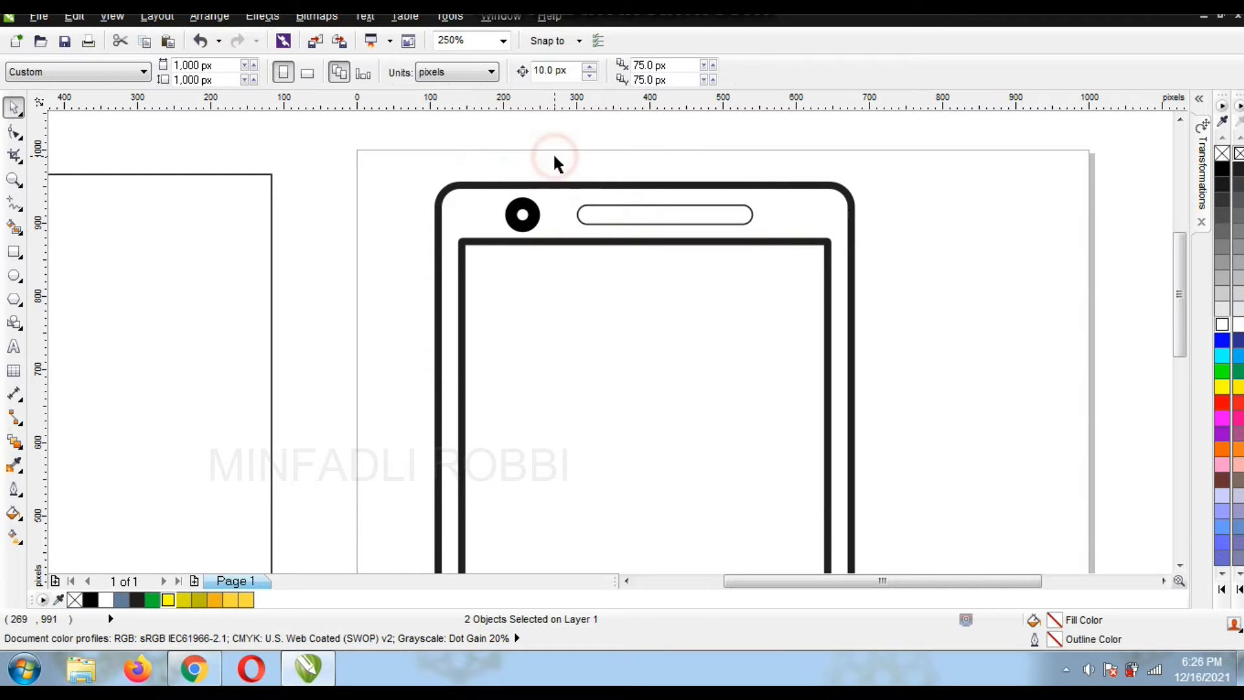
Fill the speaker strip with black.
{"action": "left_click", "coordinate": [621, 217]}
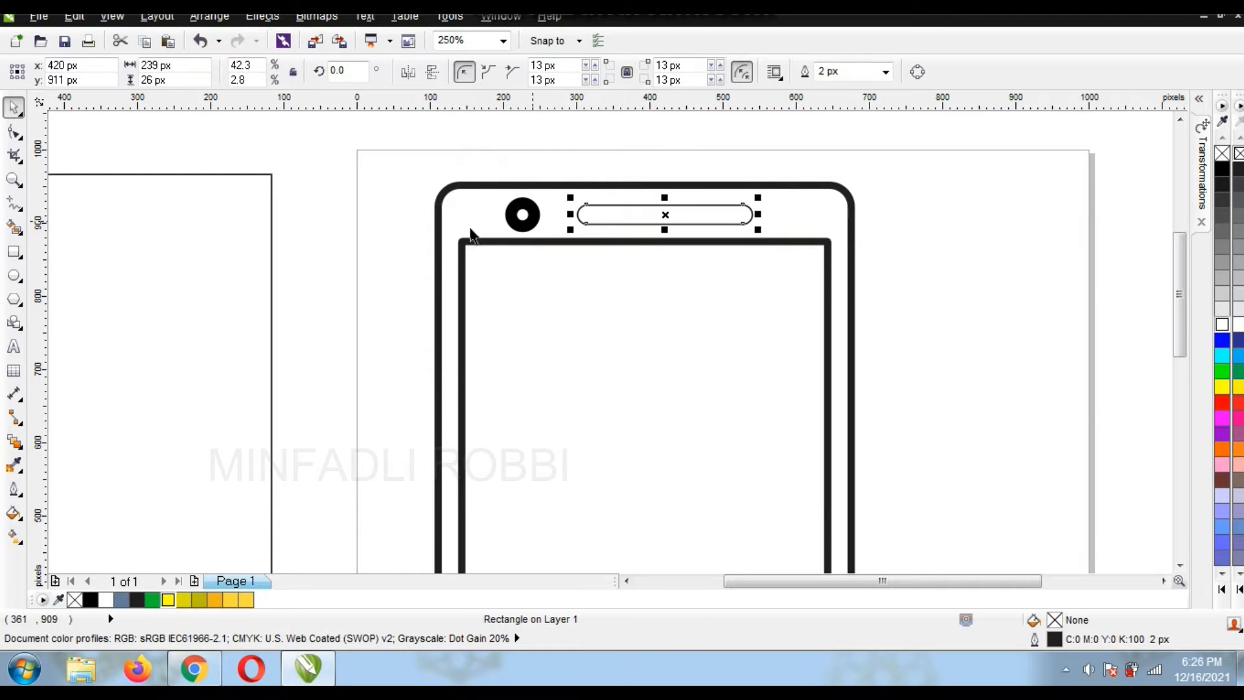
{"action": "left_click", "coordinate": [1223, 170]}
{"action": "left_click", "coordinate": [1021, 190]}
Draw a square of about 115 px beside the page and place a duplicate to its right with a narrow gap.
{"action": "scroll", "coordinate": [761, 244], "scroll_direction": "down", "scroll_amount": 2}
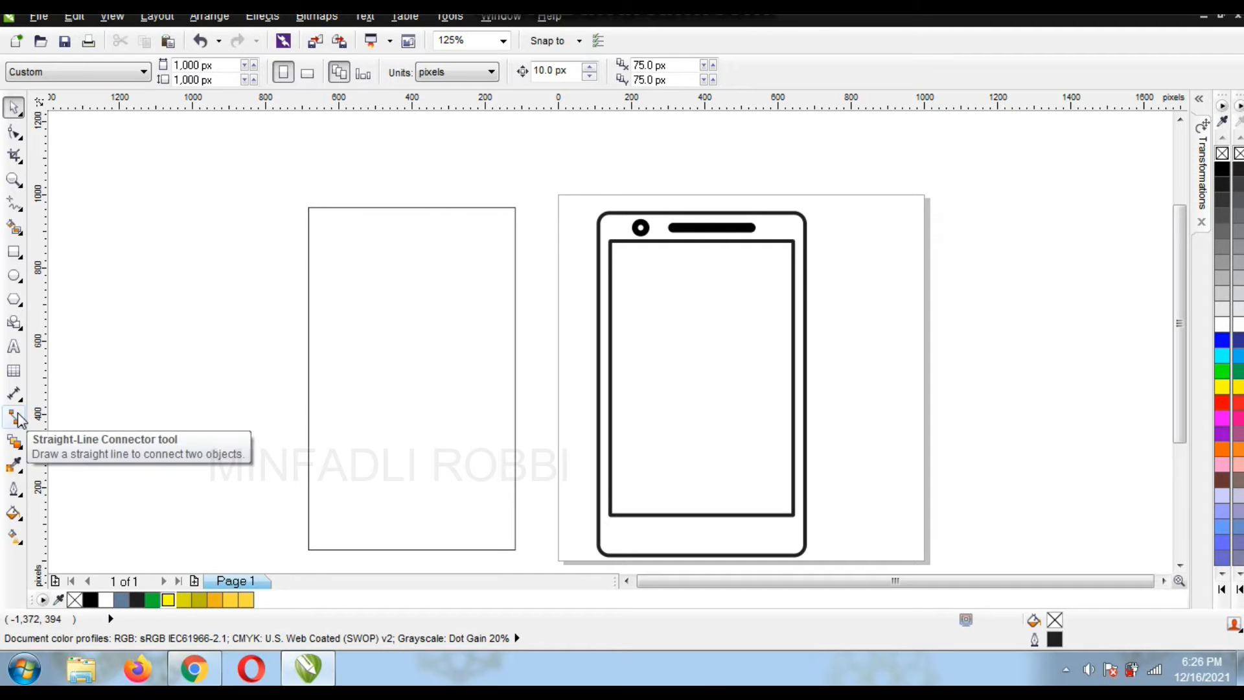
{"action": "left_click", "coordinate": [15, 253]}
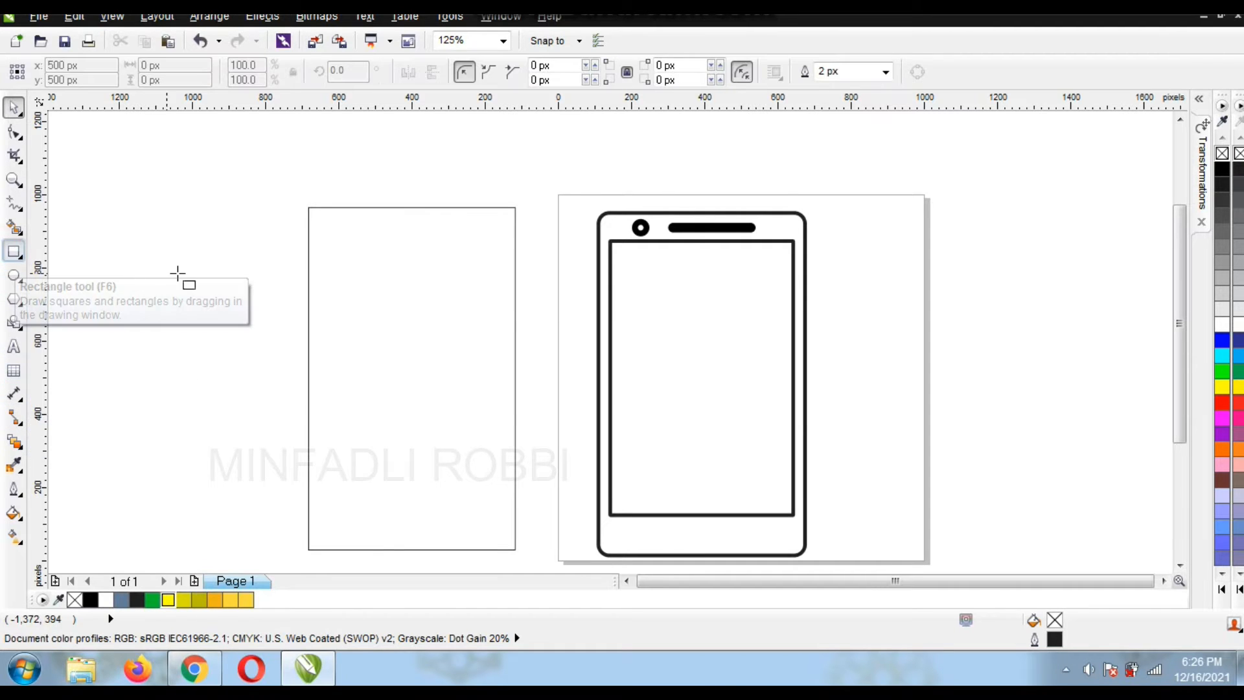
{"action": "left_click_drag", "start_coordinate": [168, 254], "coordinate": [210, 296]}
{"action": "left_click", "coordinate": [14, 108]}
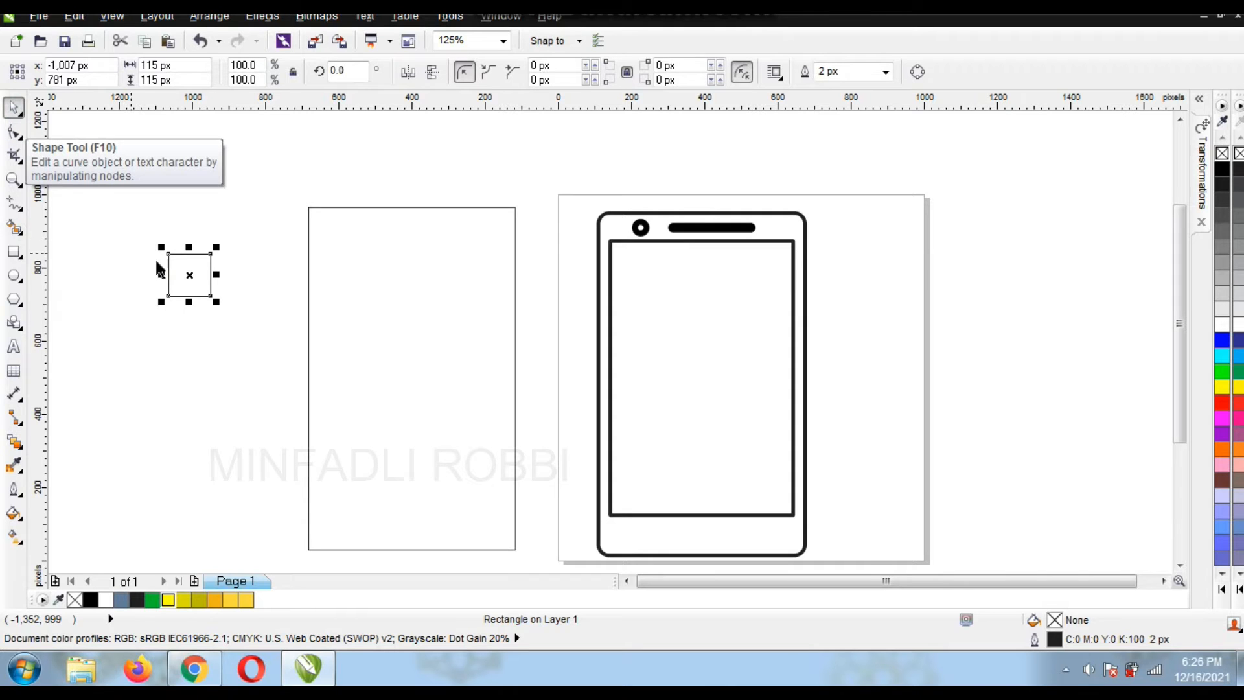
{"action": "left_click_drag", "start_coordinate": [188, 274], "coordinate": [236, 274]}
{"action": "key", "text": "Right"}
{"action": "key", "text": "Right"}
{"action": "key", "text": "Right"}
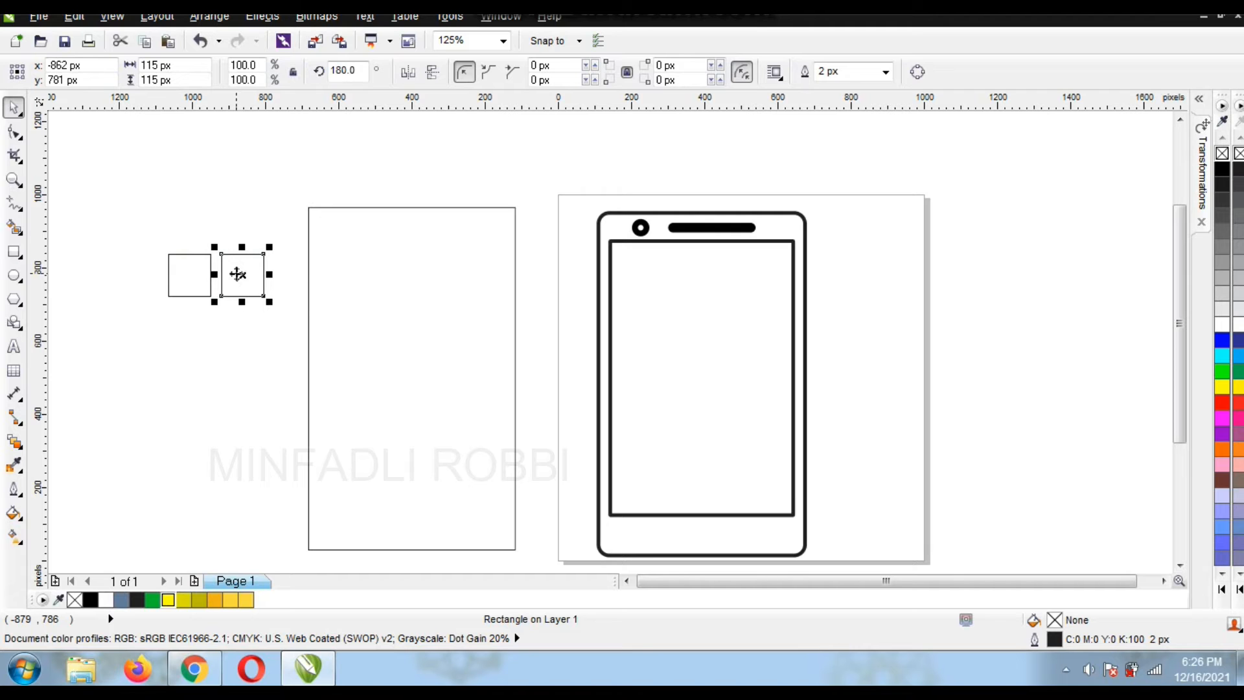
Duplicate the pair of squares below to form a two-by-two grid and weld all four squares together.
{"action": "left_click_drag", "start_coordinate": [153, 242], "coordinate": [275, 304]}
{"action": "left_click_drag", "start_coordinate": [214, 254], "coordinate": [209, 335]}
{"action": "left_click_drag", "start_coordinate": [153, 219], "coordinate": [293, 349]}
{"action": "left_click", "coordinate": [575, 72]}
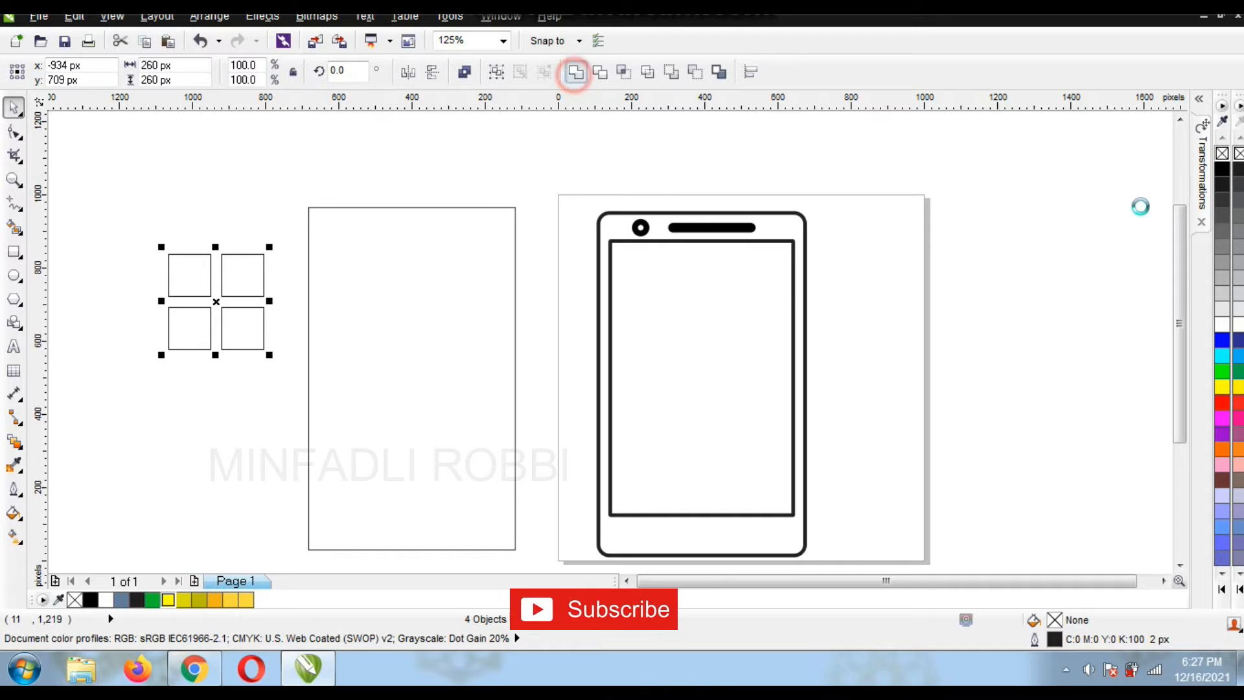
Fill the four-square logo black, scale it to about 60 px and centre it horizontally below the phone screen.
{"action": "left_click_drag", "start_coordinate": [1220, 174], "coordinate": [712, 546]}
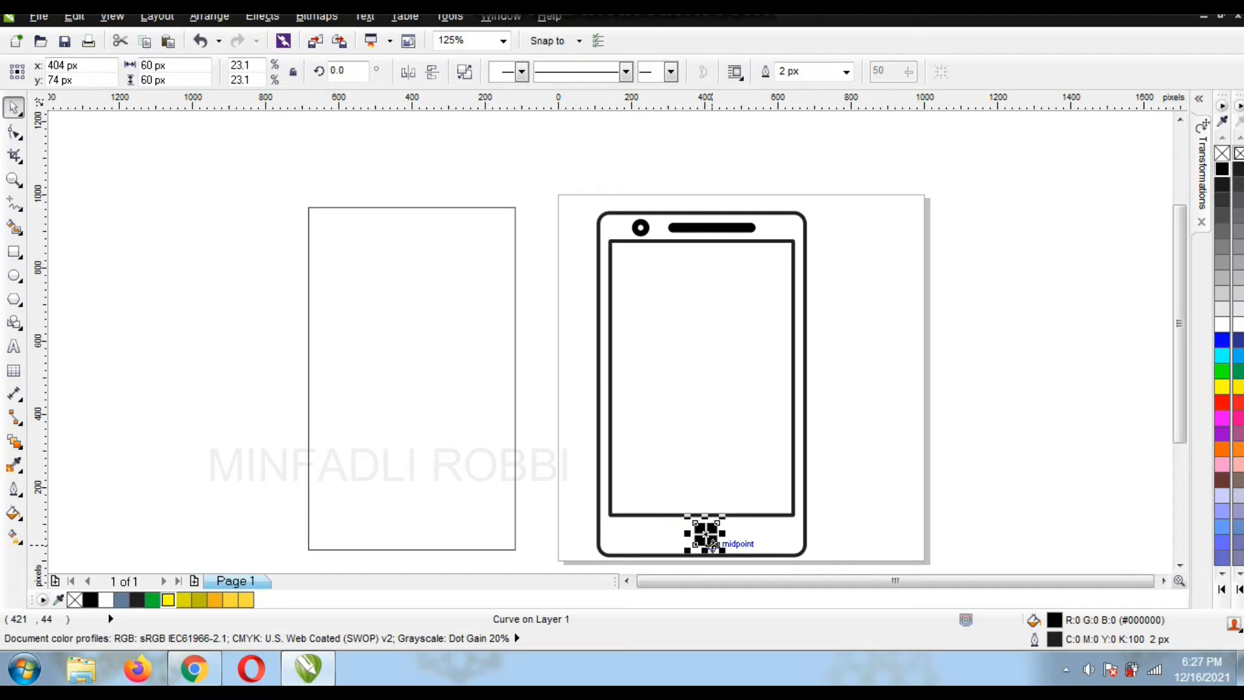
{"action": "left_click", "coordinate": [756, 548], "text": "shift"}
{"action": "left_click", "coordinate": [577, 512]}
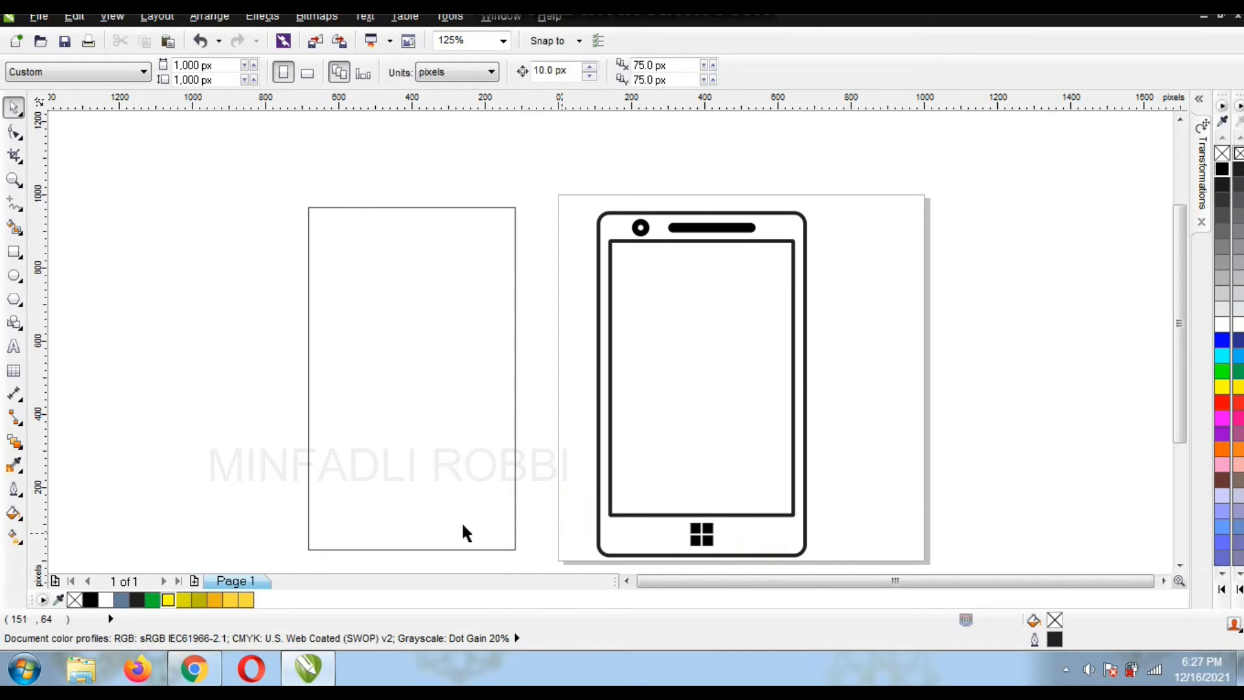
Draw a square of about 215 px beside the page and place a duplicate to its upper right.
{"action": "left_click", "coordinate": [13, 250]}
{"action": "left_click_drag", "start_coordinate": [188, 223], "coordinate": [267, 302]}
{"action": "key", "text": "space"}
{"action": "left_click_drag", "start_coordinate": [202, 237], "coordinate": [139, 294]}
{"action": "left_click_drag", "start_coordinate": [244, 270], "coordinate": [264, 266]}
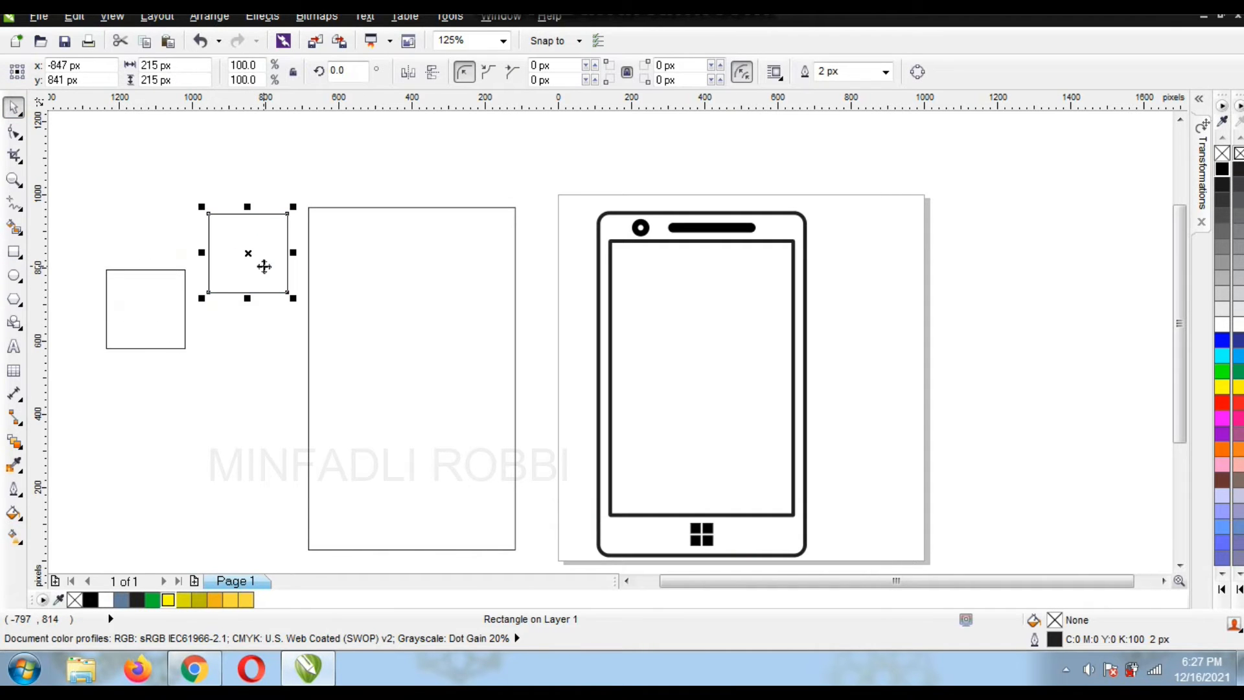
Round the corners of the upper-right square to about 38 px.
{"action": "left_click", "coordinate": [885, 72]}
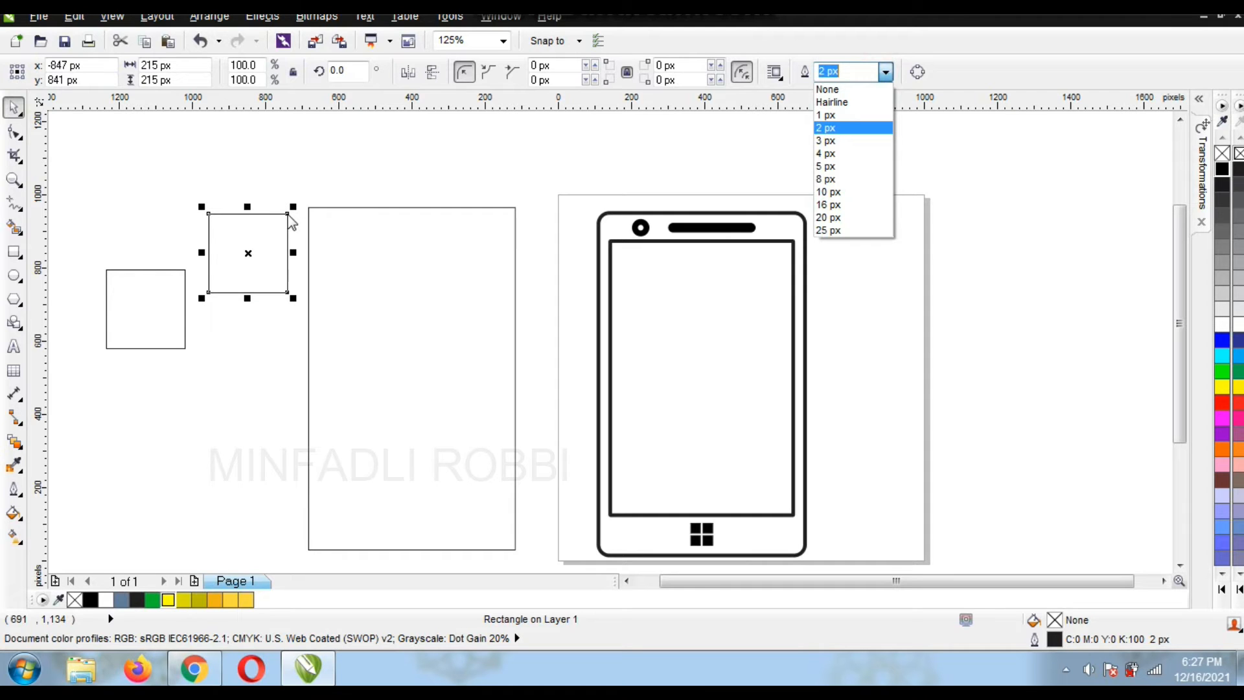
{"action": "left_click", "coordinate": [16, 134]}
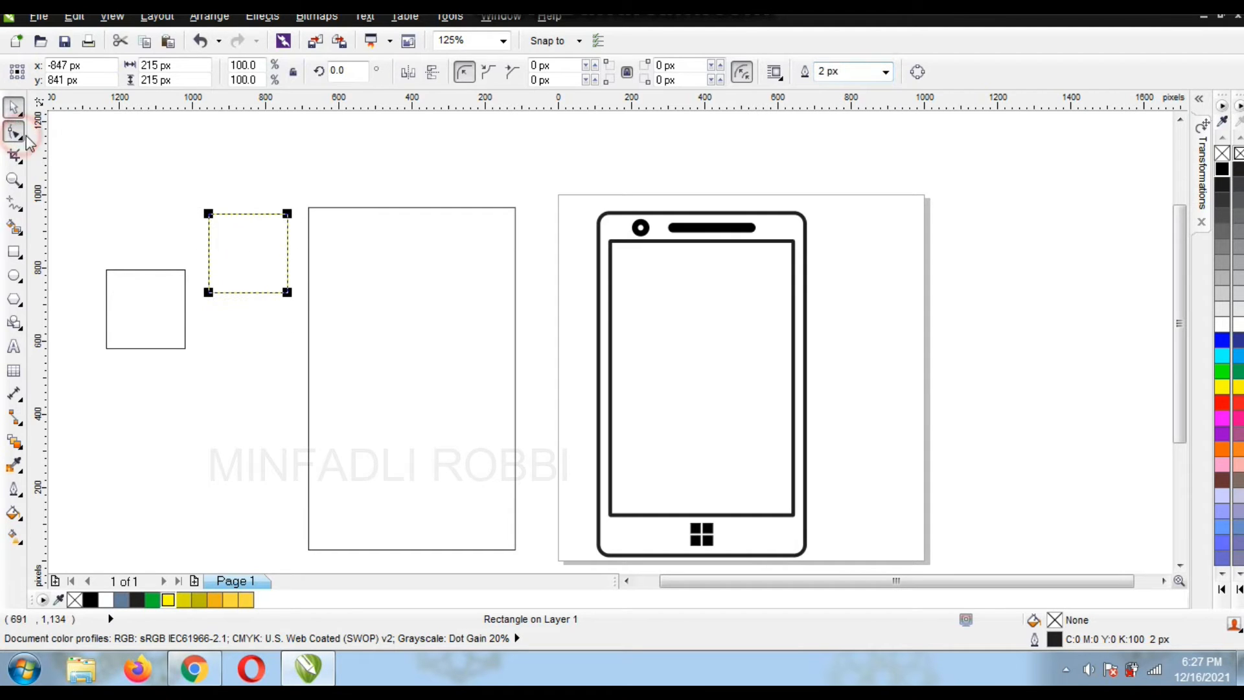
{"action": "left_click_drag", "start_coordinate": [287, 214], "coordinate": [272, 215]}
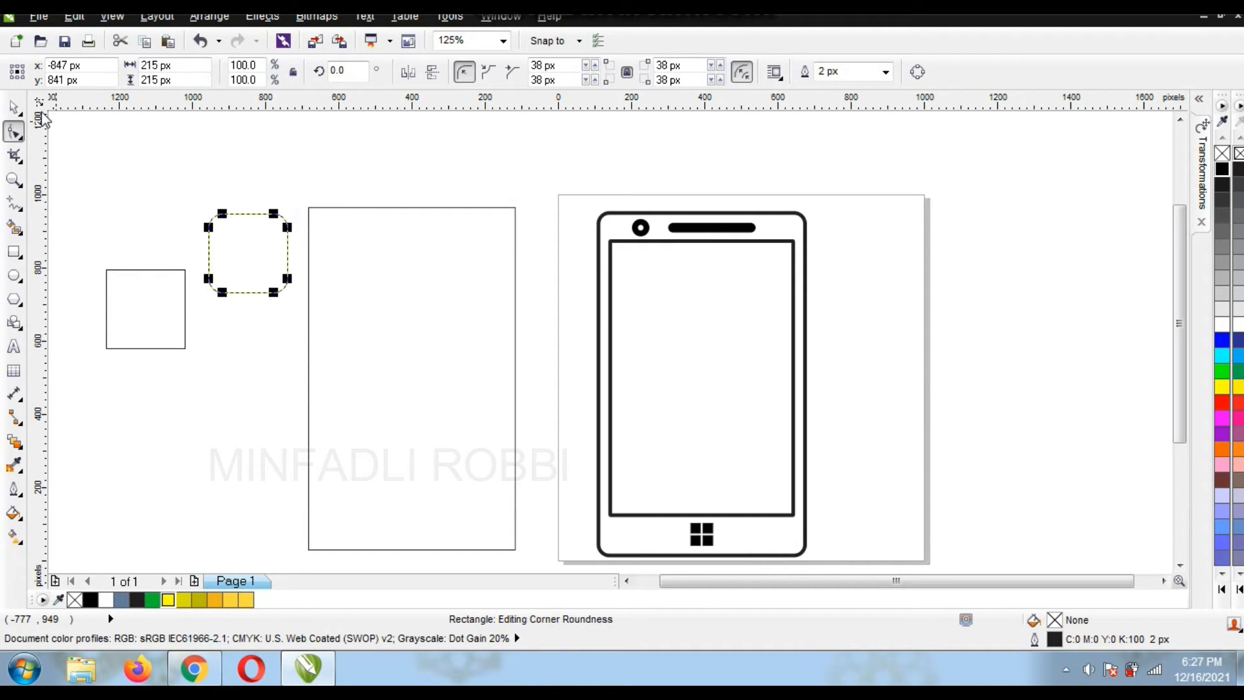
{"action": "left_click", "coordinate": [13, 103]}
Set the rounded square's outline width to 16 px and convert the outline to an object.
{"action": "left_click", "coordinate": [885, 73]}
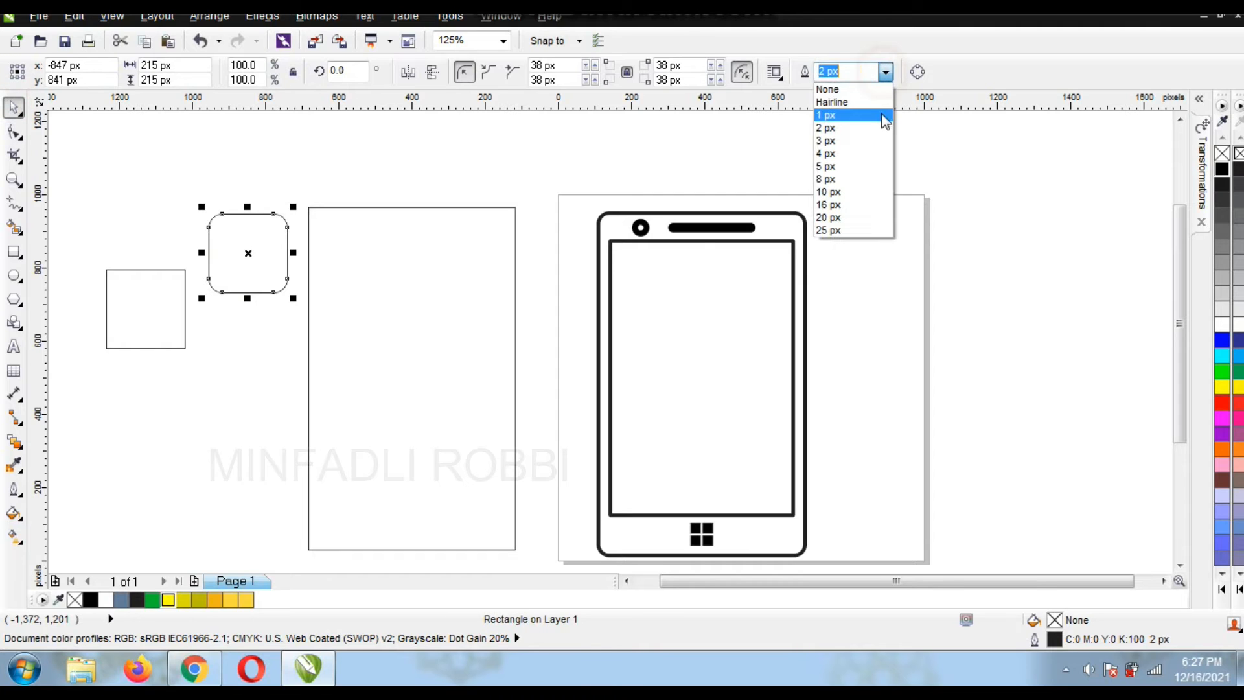
{"action": "left_click", "coordinate": [876, 179]}
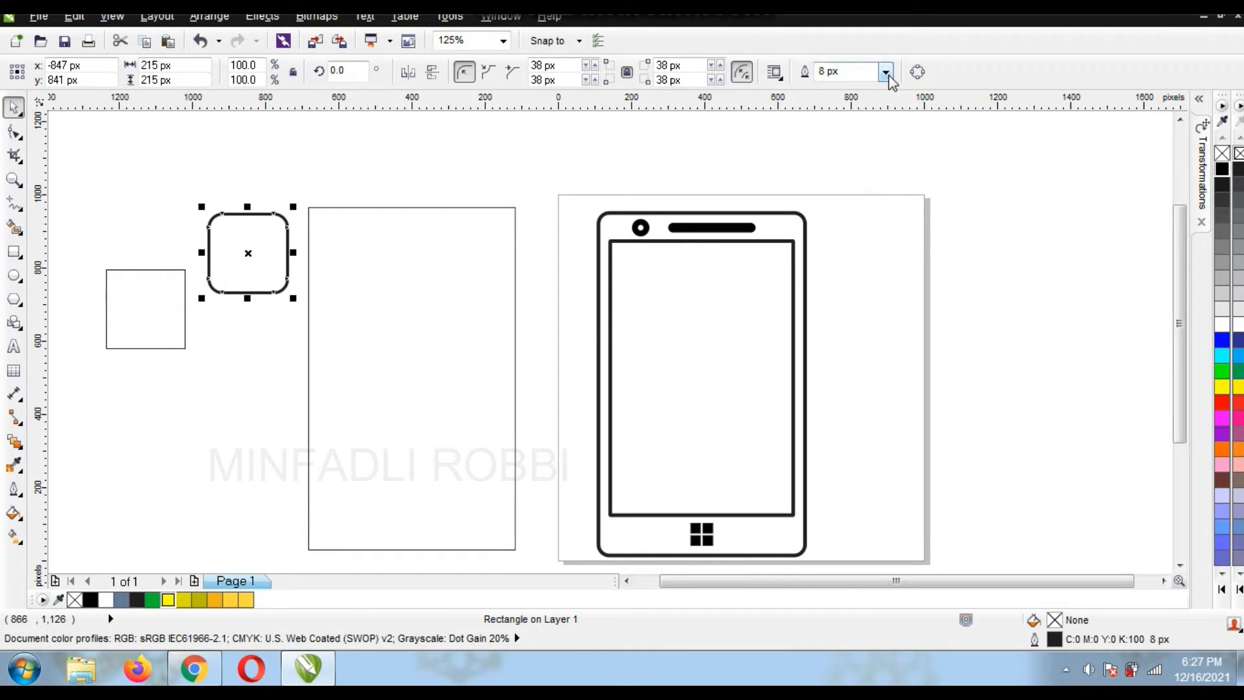
{"action": "left_click", "coordinate": [885, 72]}
{"action": "left_click", "coordinate": [868, 206]}
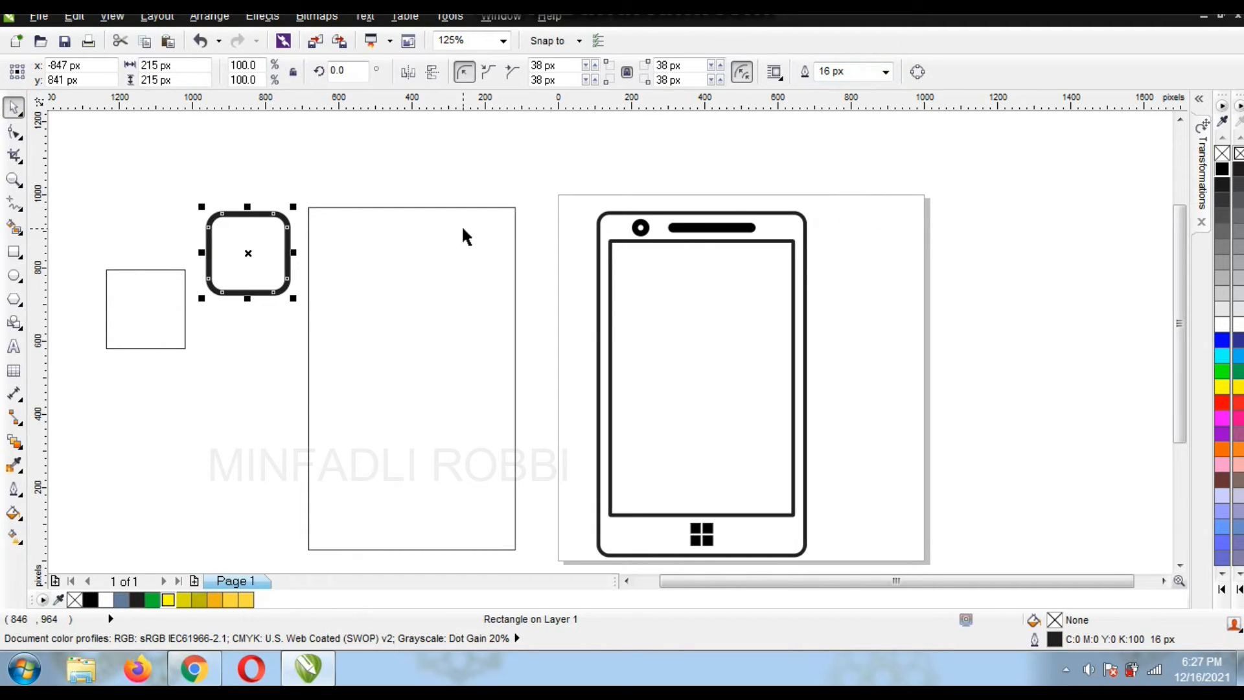
{"action": "key", "text": "ctrl+shift+q"}
Overlap the rounded ring's left part with a copy of the plain square, stretch the copy to about 335 px tall and trim the ring with it.
{"action": "left_click_drag", "start_coordinate": [157, 301], "coordinate": [219, 209]}
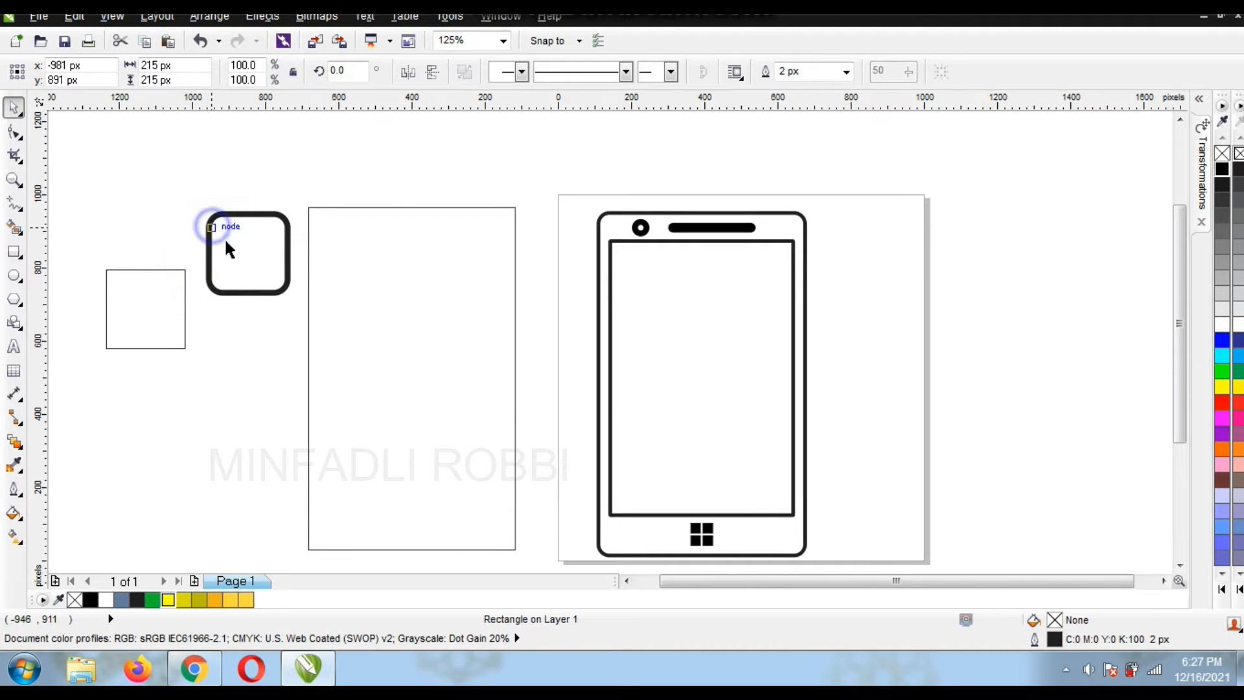
{"action": "left_click_drag", "start_coordinate": [199, 280], "coordinate": [201, 317]}
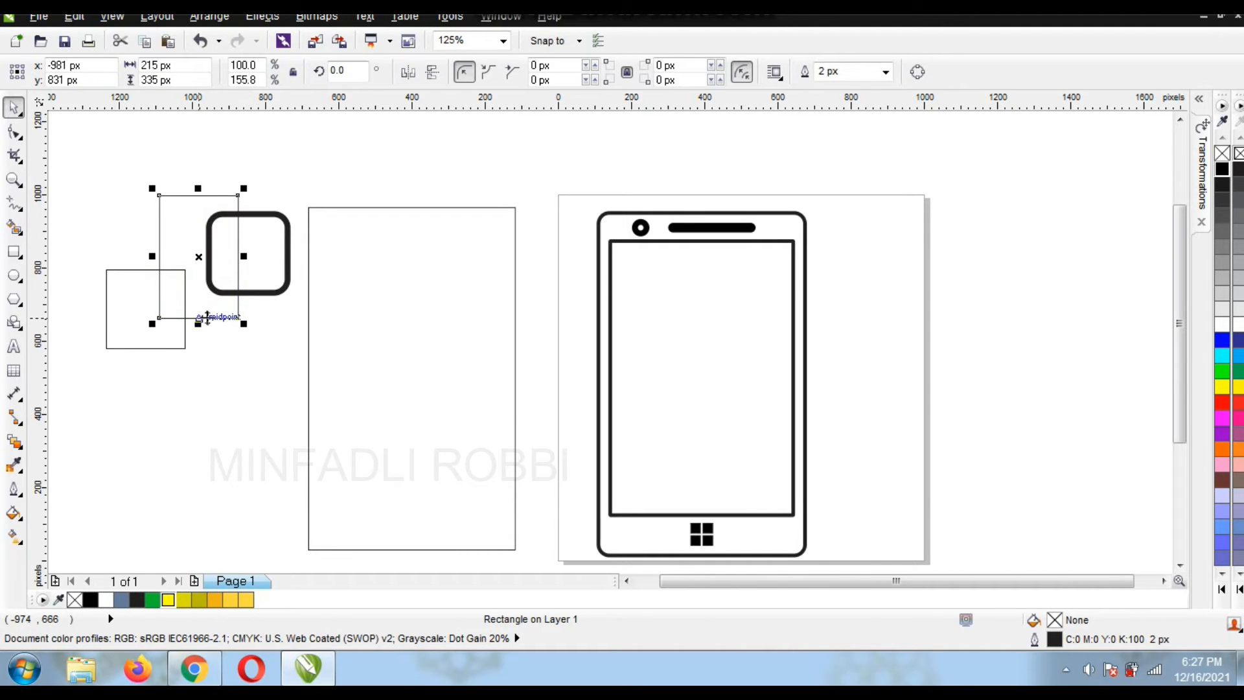
{"action": "left_click", "coordinate": [287, 289], "text": "shift"}
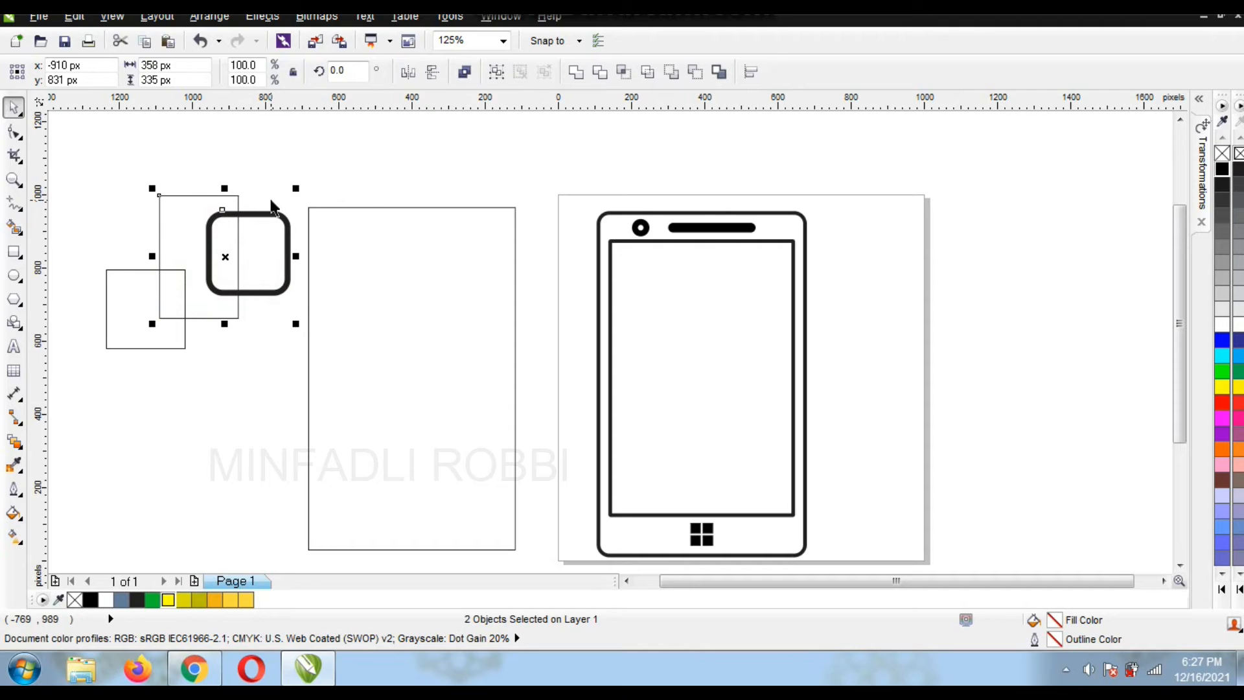
{"action": "left_click", "coordinate": [600, 72]}
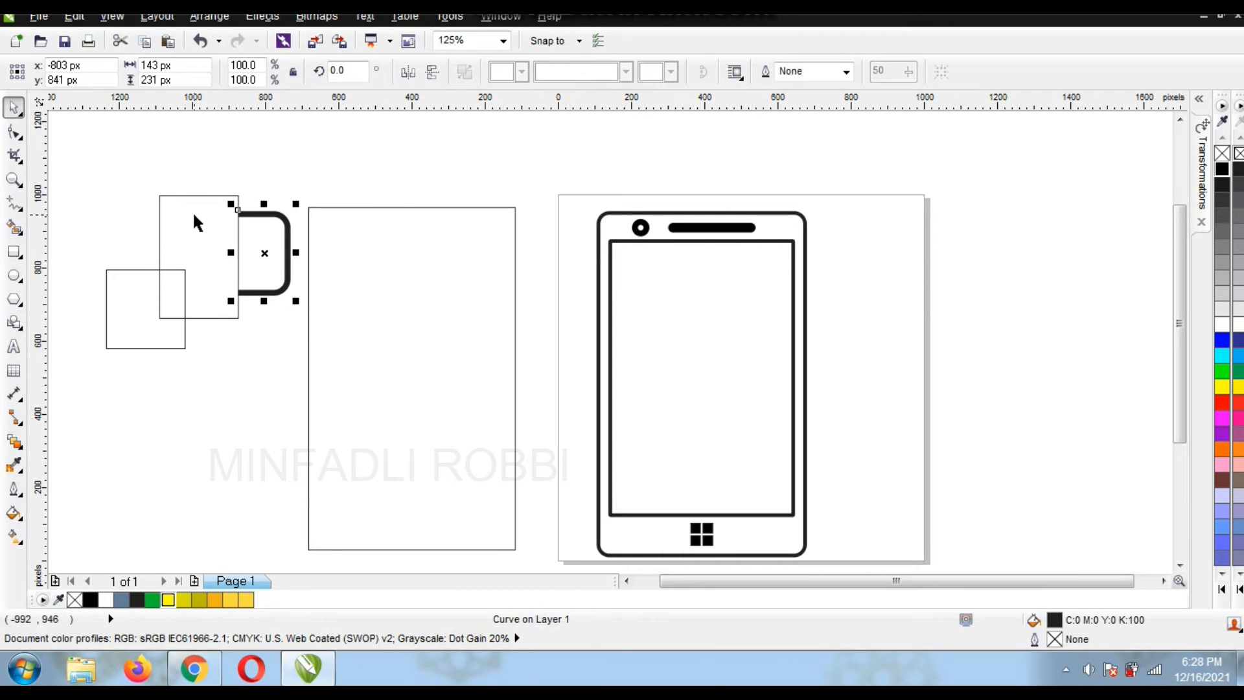
Rotate the plain lower-left square by 45 degrees.
{"action": "left_click", "coordinate": [156, 270]}
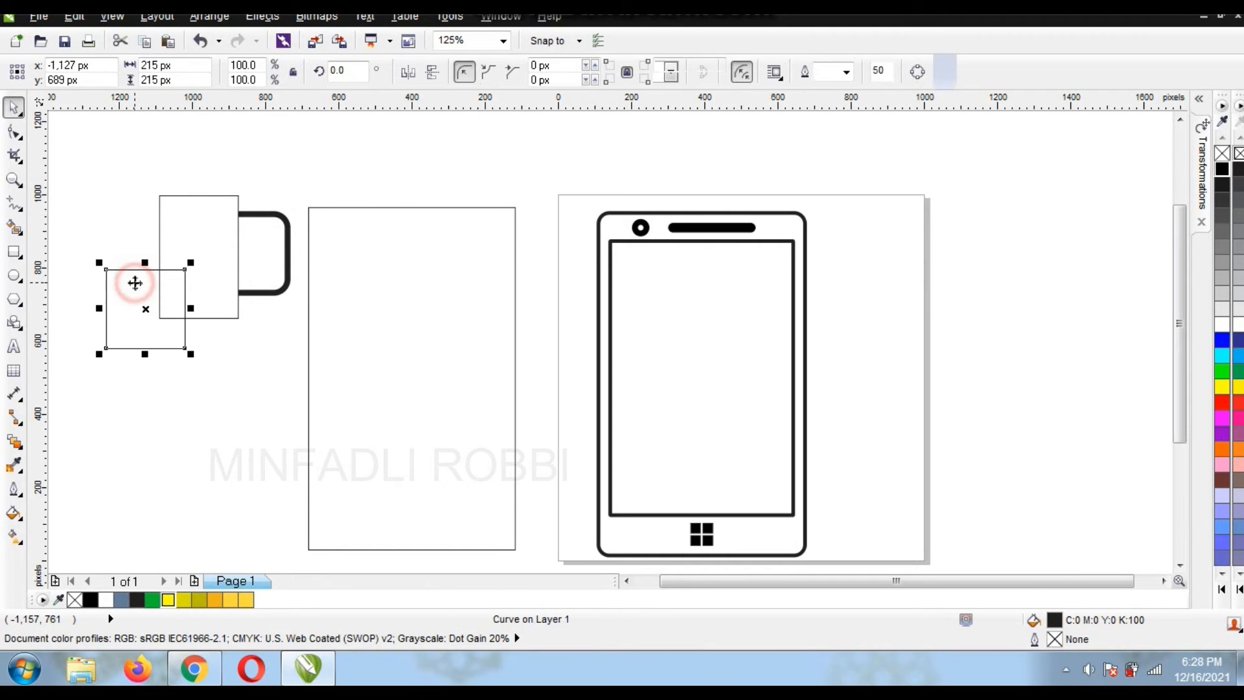
{"action": "left_click", "coordinate": [352, 72]}
{"action": "type", "text": "45"}
{"action": "key", "text": "Return"}
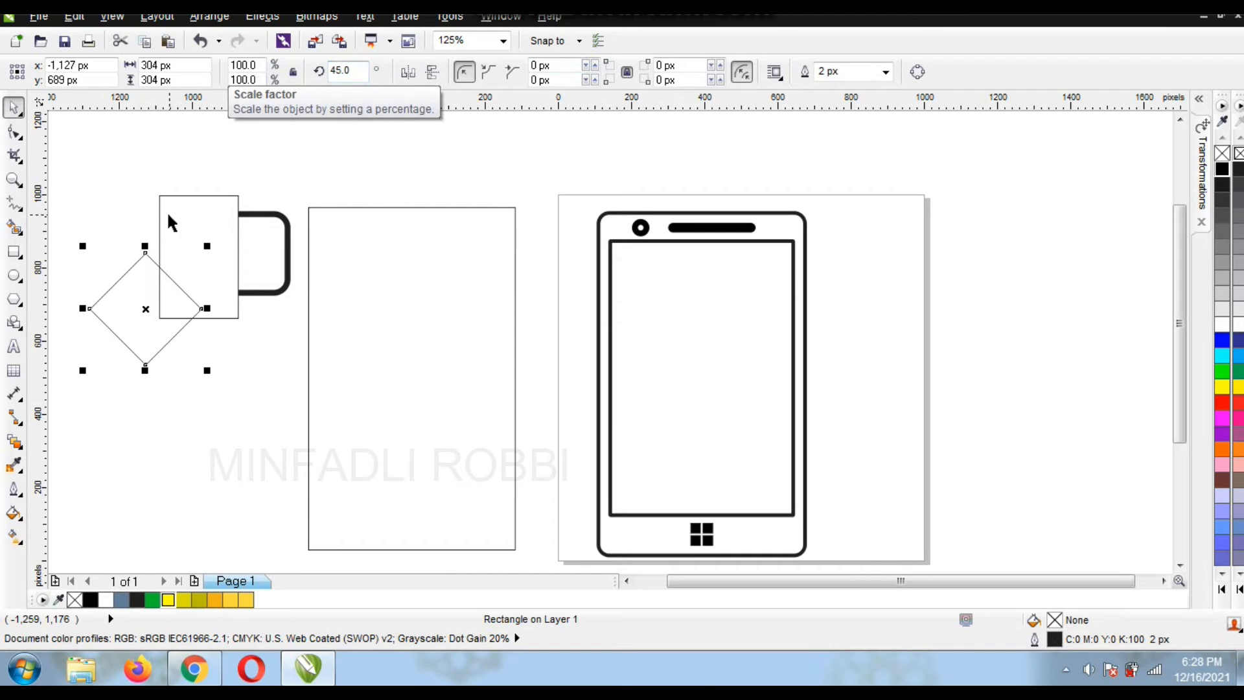
Move the tall rectangle over the diamond's right half, stretch it to about 437 px tall and trim the diamond into a triangle.
{"action": "left_click_drag", "start_coordinate": [161, 196], "coordinate": [145, 252]}
{"action": "left_click_drag", "start_coordinate": [185, 354], "coordinate": [180, 398]}
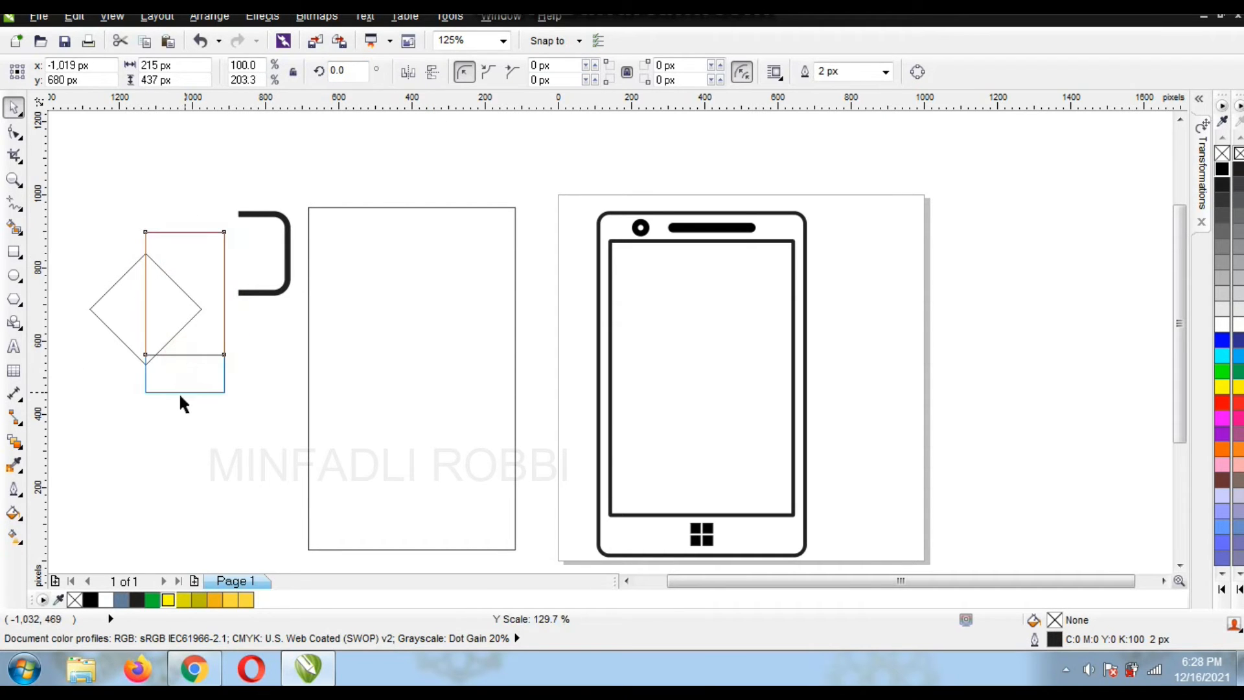
{"action": "left_click", "coordinate": [110, 305], "text": "shift"}
{"action": "left_click", "coordinate": [596, 70]}
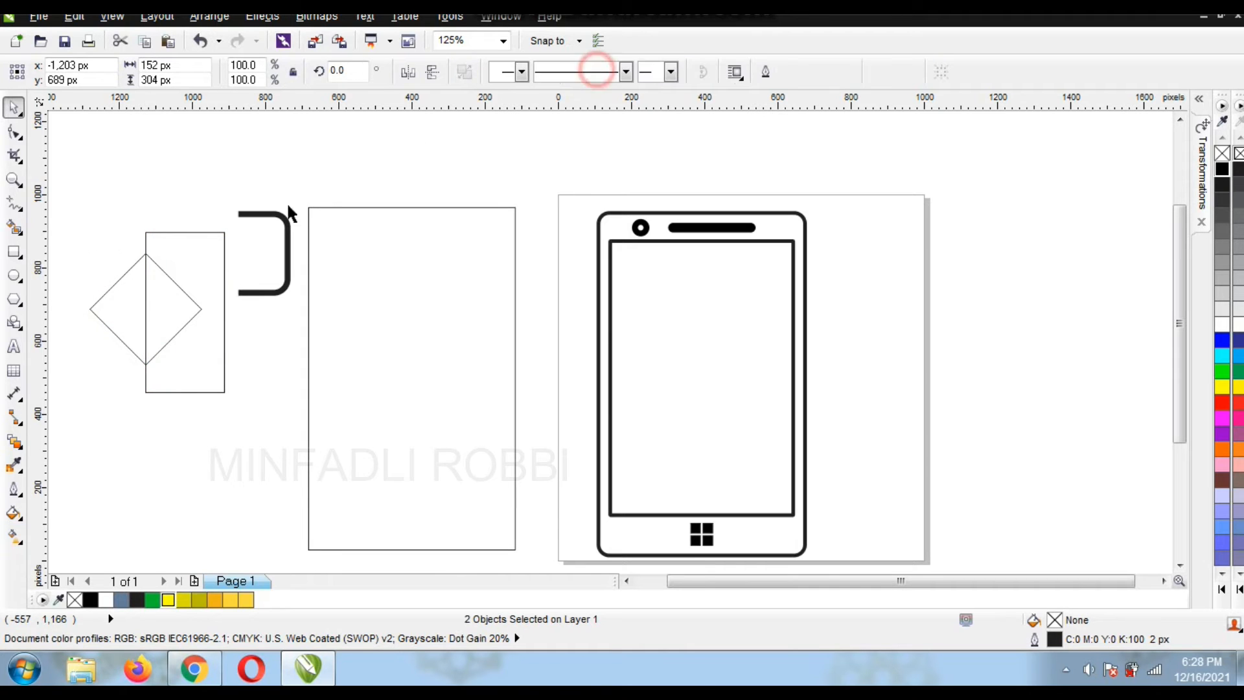
Place the triangle at the upper end of the bracket shape, fill it black and shrink it to an arrowhead.
{"action": "left_click_drag", "start_coordinate": [135, 305], "coordinate": [239, 213]}
{"action": "left_click", "coordinate": [1222, 168]}
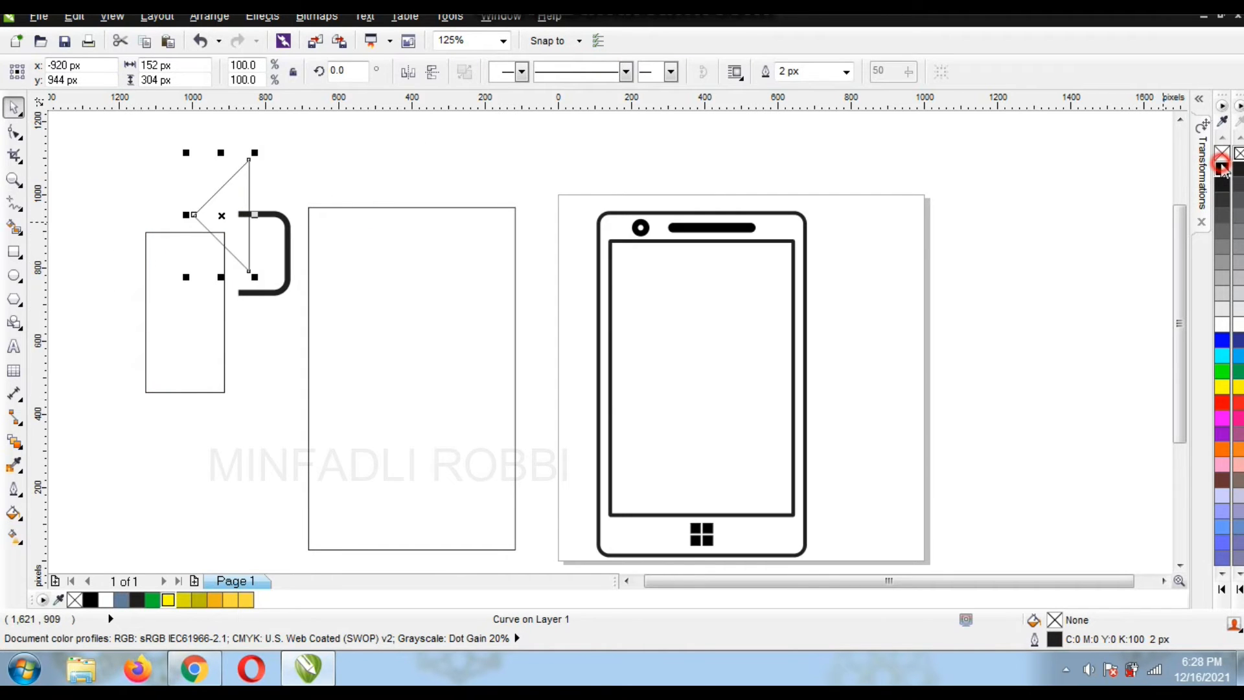
{"action": "left_click_drag", "start_coordinate": [255, 152], "coordinate": [248, 214]}
{"action": "scroll", "coordinate": [235, 216], "scroll_direction": "up", "scroll_amount": 4}
{"action": "left_click_drag", "start_coordinate": [226, 143], "coordinate": [136, 213]}
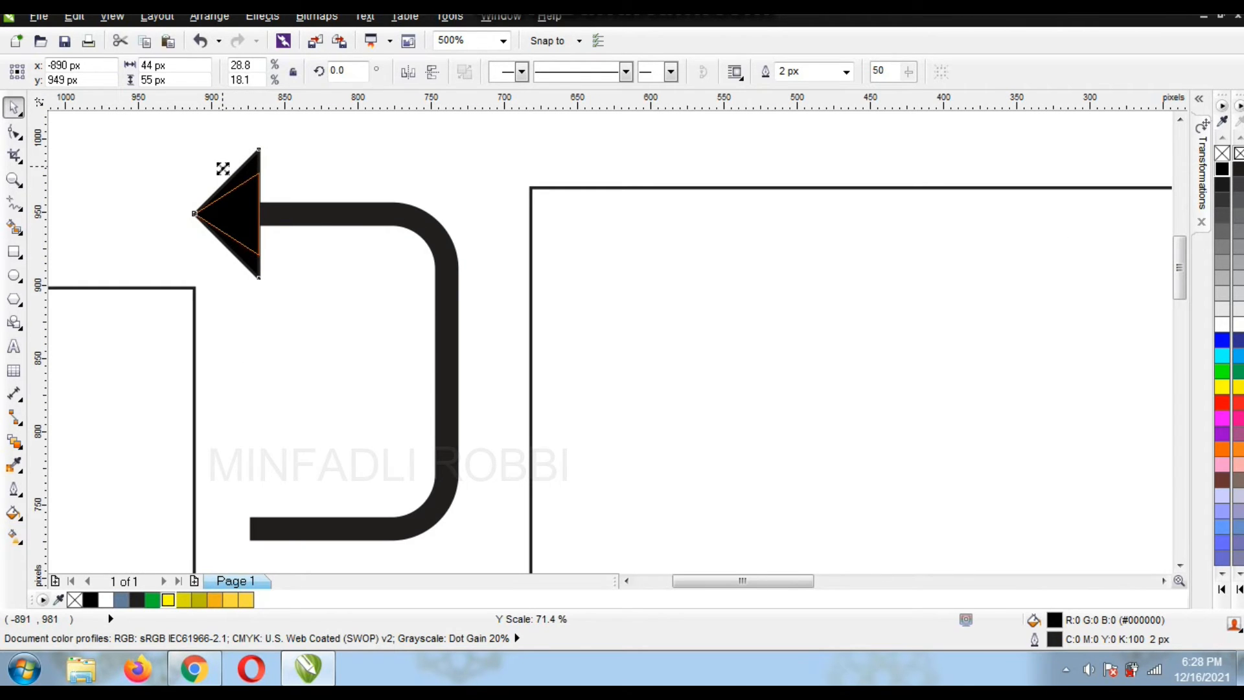
{"action": "left_click", "coordinate": [189, 213]}
Extend the upper arm of the bracket shape leftwards to meet the arrowhead by shifting its end nodes.
{"action": "left_click", "coordinate": [16, 133]}
{"action": "left_click", "coordinate": [280, 216]}
{"action": "left_click_drag", "start_coordinate": [239, 192], "coordinate": [259, 238]}
{"action": "key", "text": "Left"}
{"action": "key", "text": "Left"}
{"action": "key", "text": "Left"}
{"action": "key", "text": "Left"}
{"action": "key", "text": "Left"}
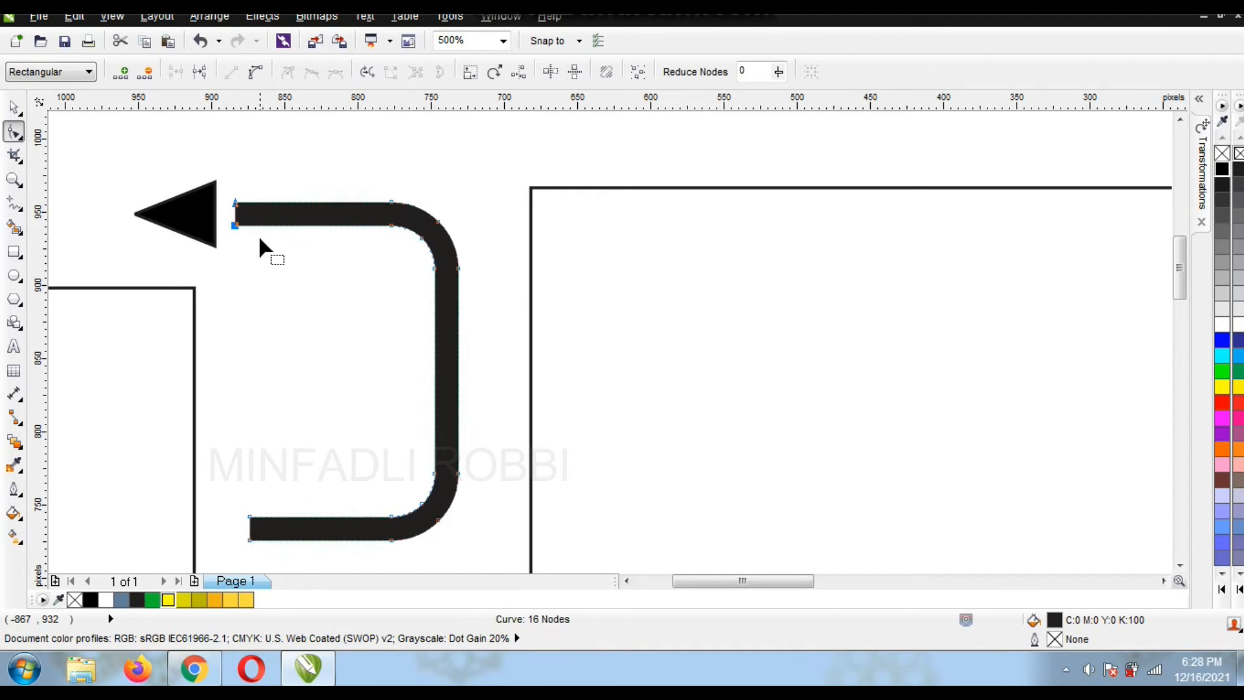
Raise the nodes of the bracket's lower arm to reduce the shape's height.
{"action": "scroll", "coordinate": [258, 234], "scroll_direction": "down", "scroll_amount": 1}
{"action": "left_click_drag", "start_coordinate": [189, 309], "coordinate": [425, 443]}
{"action": "key", "text": "Up"}
{"action": "key", "text": "Up"}
{"action": "key", "text": "Up"}
{"action": "key", "text": "Up"}
{"action": "key", "text": "Up"}
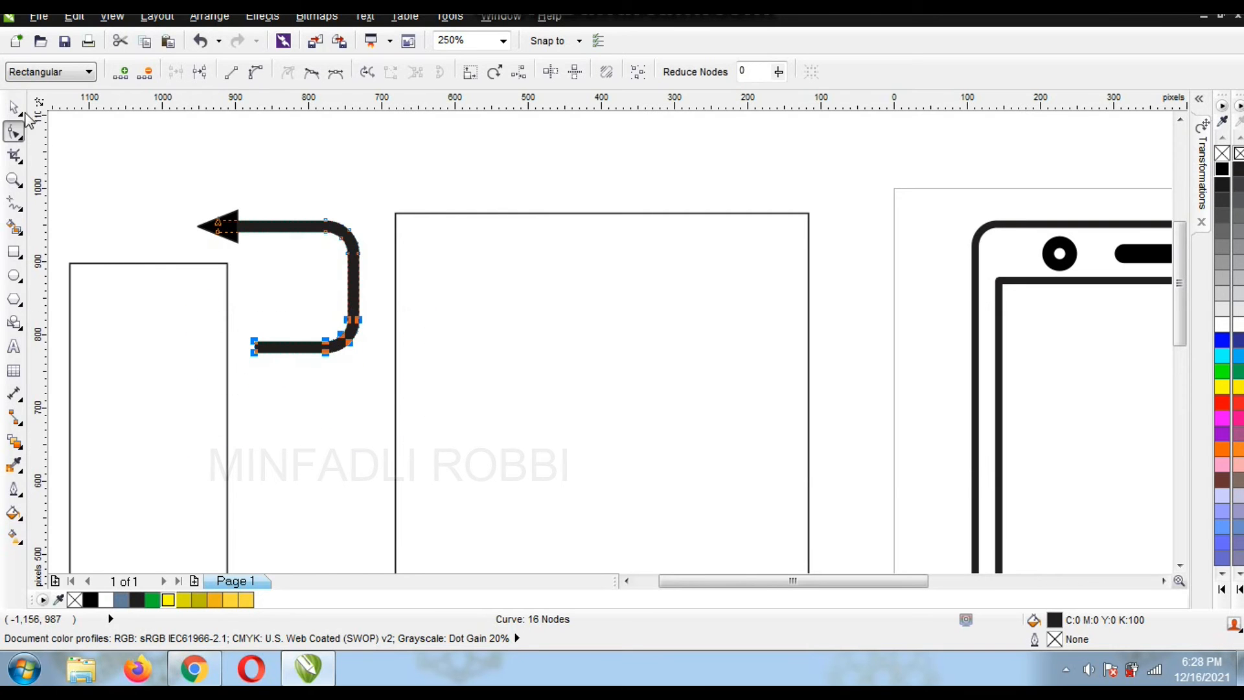
Group the arrowhead and the bracket shape into one back-arrow icon.
{"action": "left_click", "coordinate": [15, 107]}
{"action": "scroll", "coordinate": [267, 318], "scroll_direction": "down", "scroll_amount": 1}
{"action": "left_click_drag", "start_coordinate": [197, 232], "coordinate": [363, 377]}
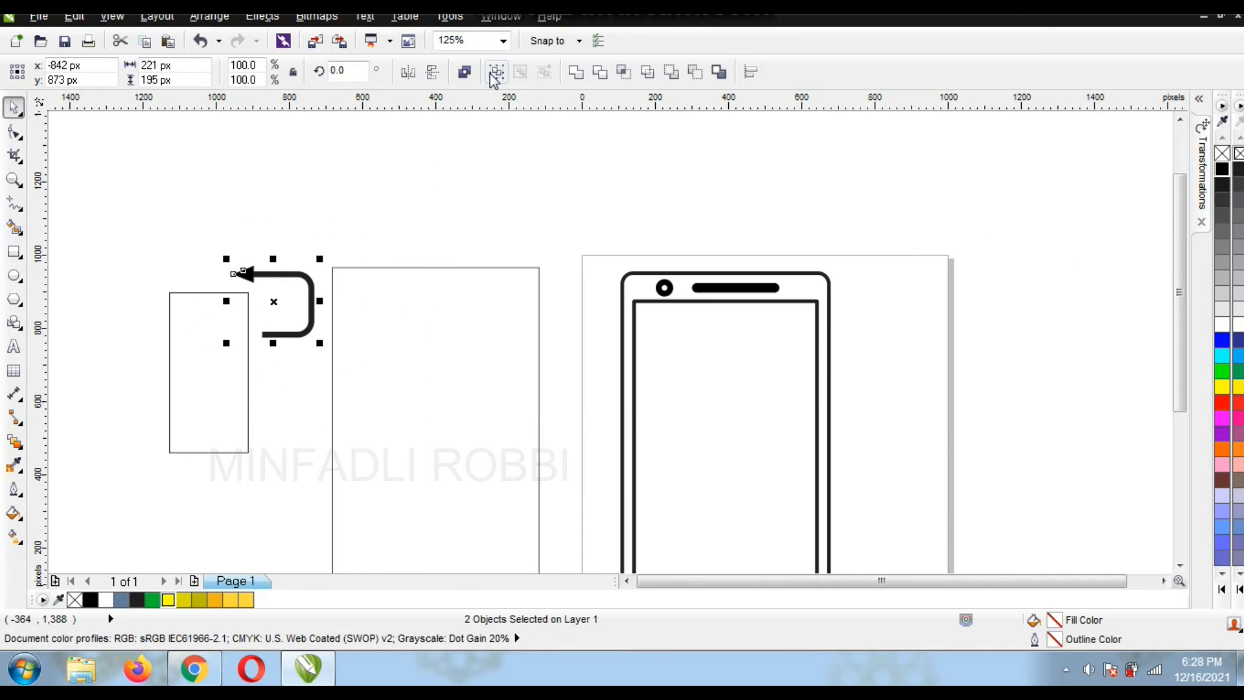
{"action": "scroll", "coordinate": [246, 246], "scroll_direction": "down", "scroll_amount": 1}
{"action": "key", "text": "ctrl+g"}
Scale the back arrow to about 41 px wide and place it below the phone's screen, right of the four-square logo.
{"action": "left_click_drag", "start_coordinate": [231, 252], "coordinate": [480, 412]}
{"action": "scroll", "coordinate": [506, 420], "scroll_direction": "up", "scroll_amount": 1}
{"action": "scroll", "coordinate": [506, 420], "scroll_direction": "up", "scroll_amount": 1}
{"action": "left_click_drag", "start_coordinate": [499, 464], "coordinate": [541, 427]}
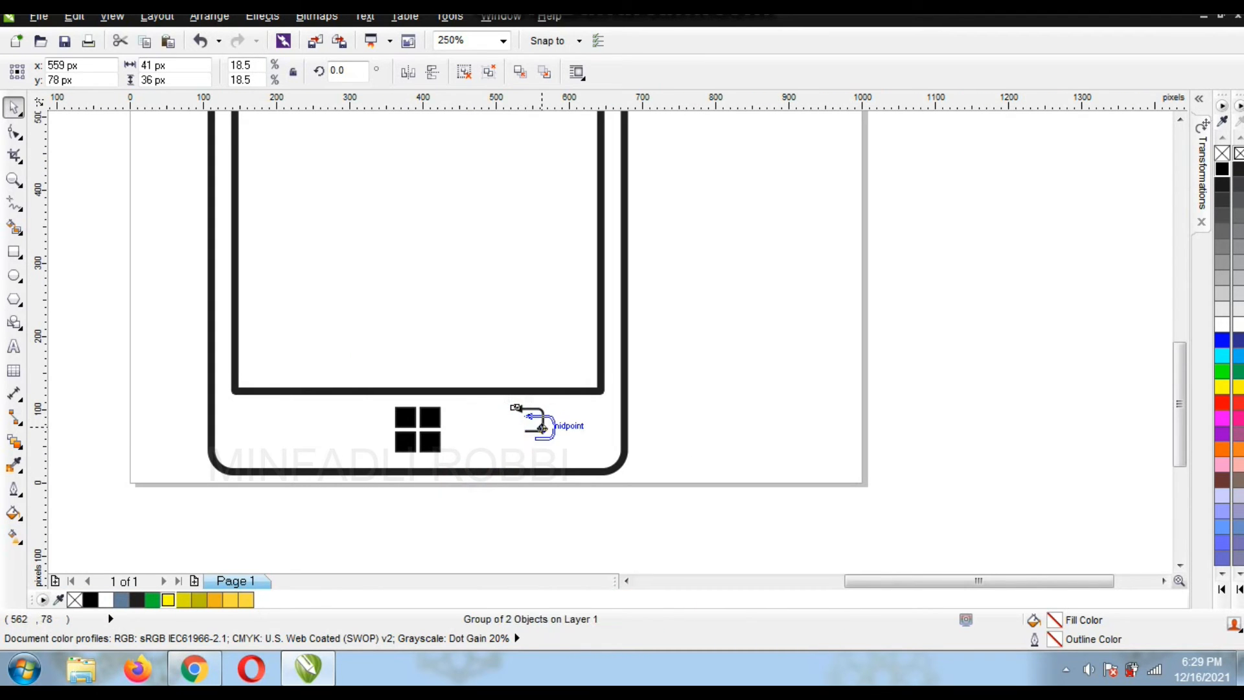
{"action": "left_click_drag", "start_coordinate": [561, 409], "coordinate": [567, 404]}
Align the back arrow's vertical centre with the four-square logo.
{"action": "left_click", "coordinate": [436, 429], "text": "shift"}
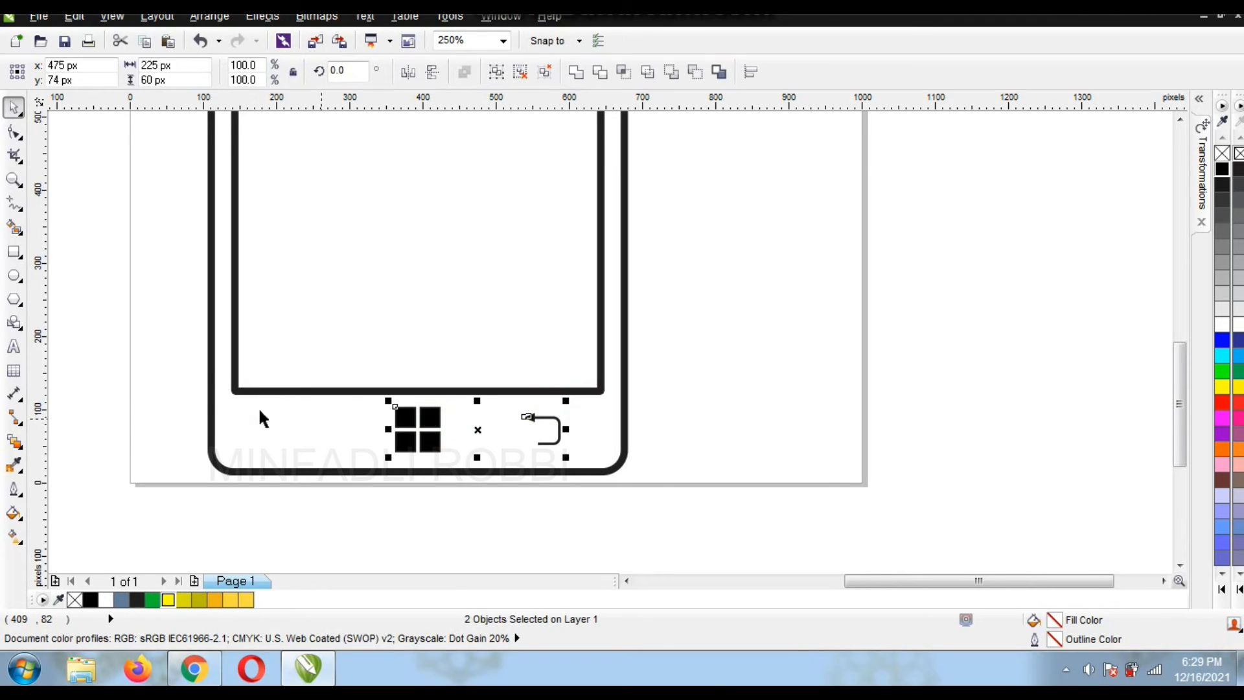
{"action": "left_click", "coordinate": [194, 381]}
{"action": "scroll", "coordinate": [407, 401], "scroll_direction": "down", "scroll_amount": 2}
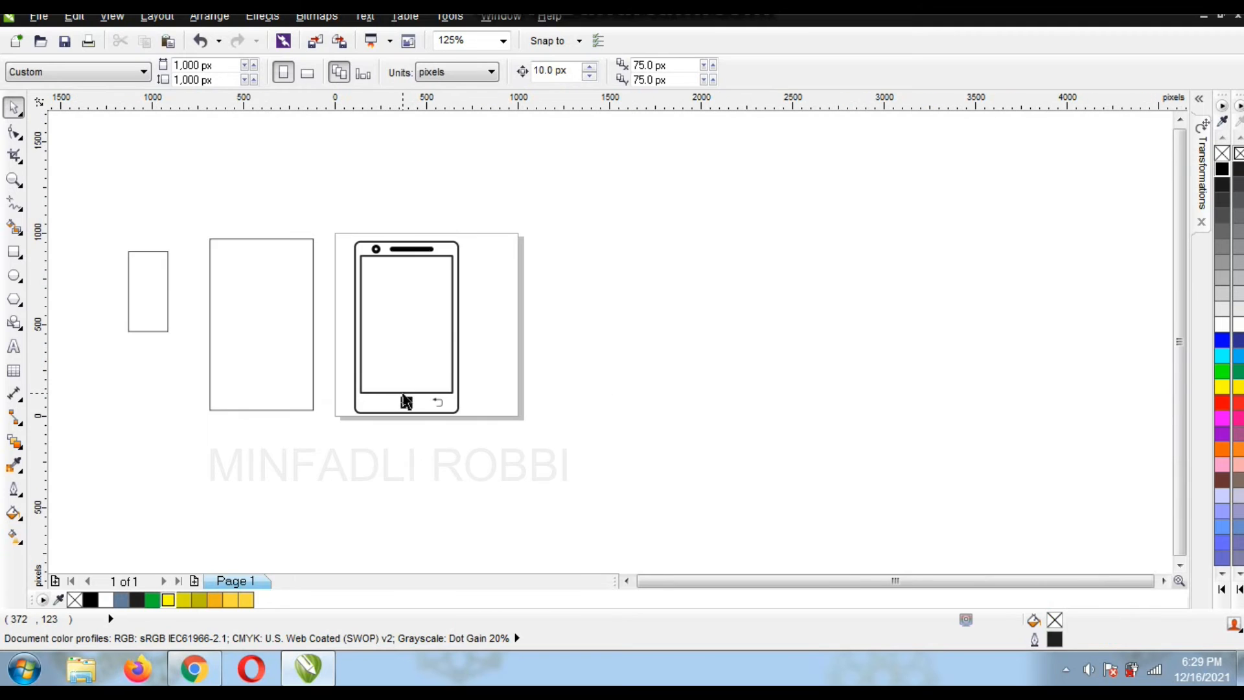
Draw a square of about 370 px above the large plain rectangle beside the page.
{"action": "left_click", "coordinate": [14, 251]}
{"action": "mouse_move", "coordinate": [168, 172]}
{"action": "left_mouse_down"}
{"action": "mouse_move", "coordinate": [216, 202]}
{"action": "mouse_move", "coordinate": [235, 239]}
{"action": "left_mouse_up"}
{"action": "left_click", "coordinate": [14, 107]}
Turn the leftover tall rectangle into three combined stacked bars and scale them to about 267 px wide.
{"action": "left_click", "coordinate": [166, 273]}
{"action": "left_click_drag", "start_coordinate": [150, 329], "coordinate": [166, 295]}
{"action": "right_click", "coordinate": [167, 290]}
{"action": "left_click_drag", "start_coordinate": [99, 235], "coordinate": [216, 322]}
{"action": "key", "text": "ctrl+l"}
{"action": "left_click_drag", "start_coordinate": [121, 303], "coordinate": [153, 285]}
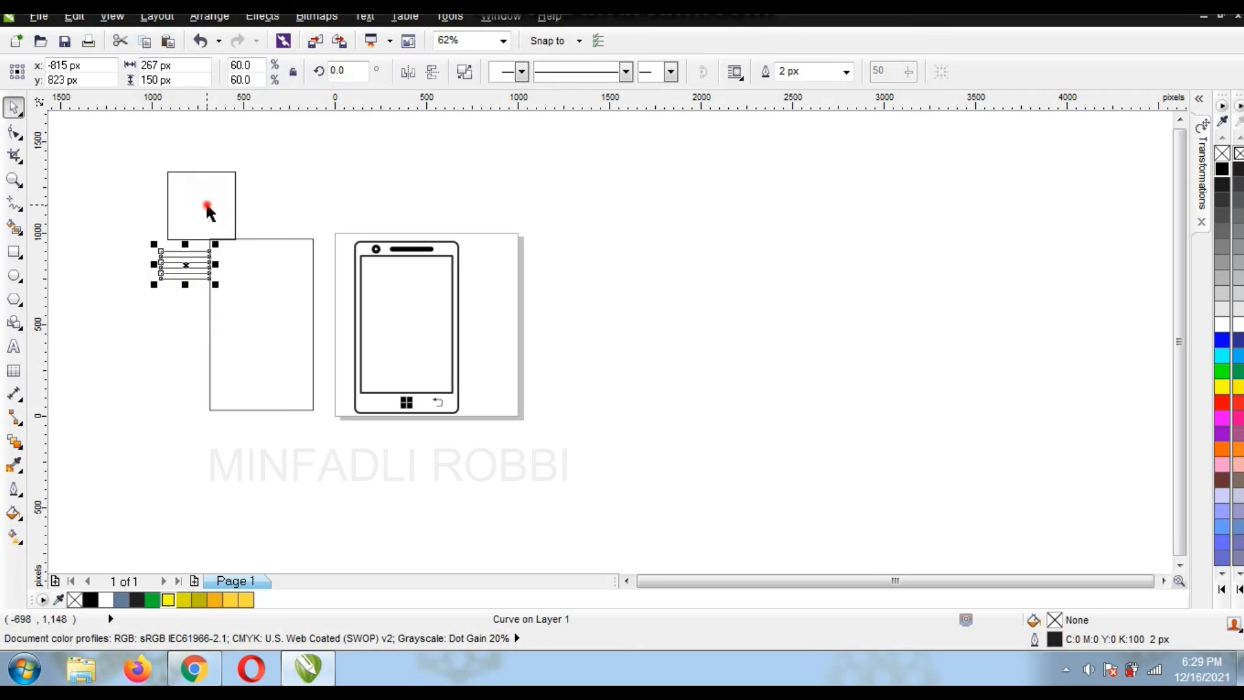
Centre the black bars in the white square and set the square's outline width to 16 px.
{"action": "left_click", "coordinate": [209, 212], "text": "shift"}
{"action": "key", "text": "e"}
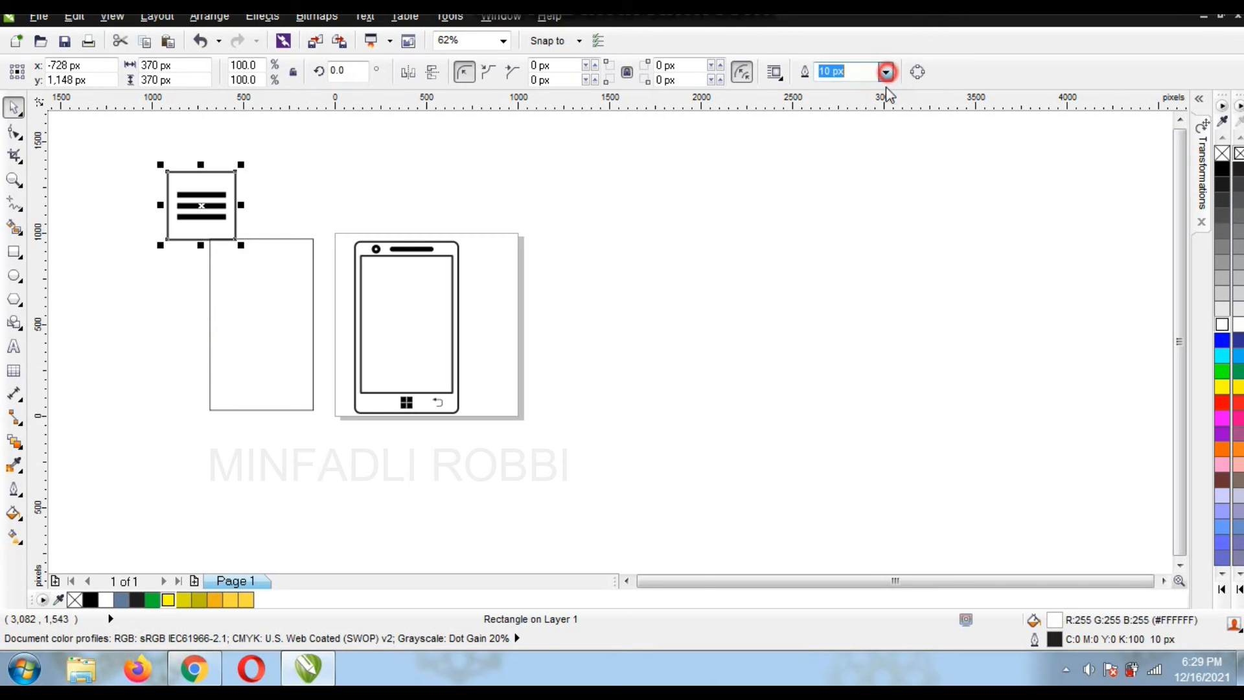
{"action": "left_click", "coordinate": [885, 71]}
{"action": "left_click", "coordinate": [855, 205]}
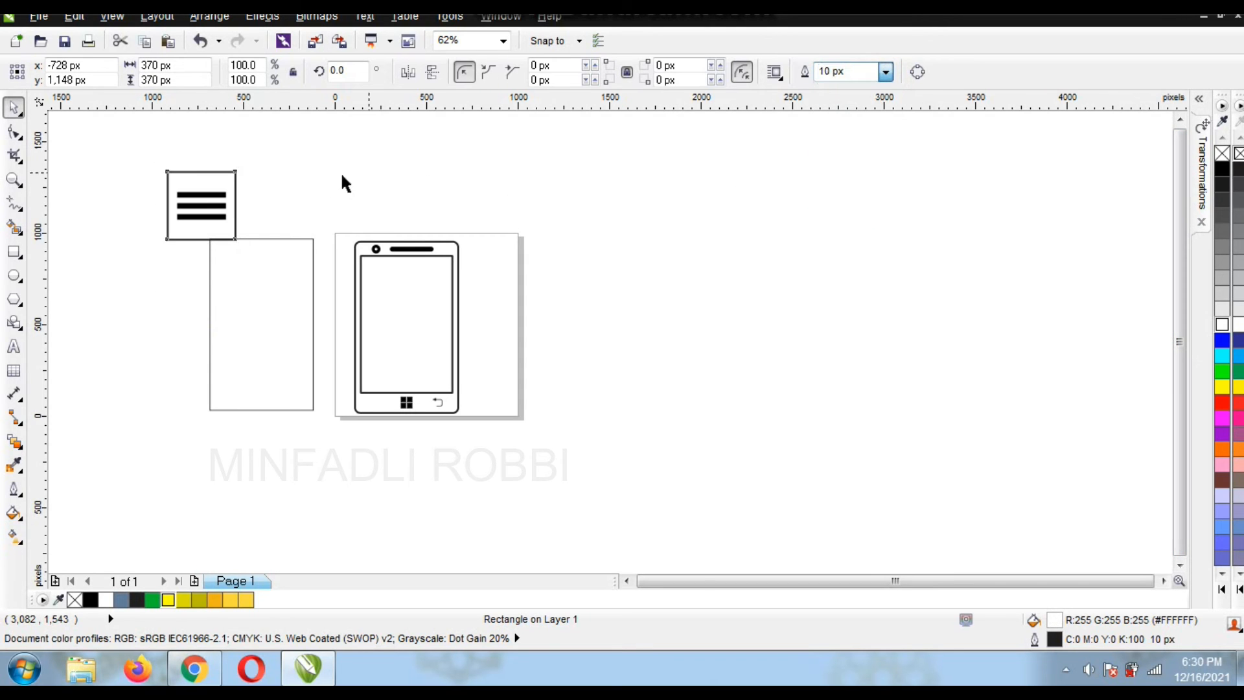
Shrink the square with its bars to about 28 px and place it below the screen, left of the logo.
{"action": "left_click_drag", "start_coordinate": [240, 227], "coordinate": [248, 249]}
{"action": "left_click_drag", "start_coordinate": [242, 166], "coordinate": [388, 407]}
{"action": "scroll", "coordinate": [388, 408], "scroll_direction": "up", "scroll_amount": 5}
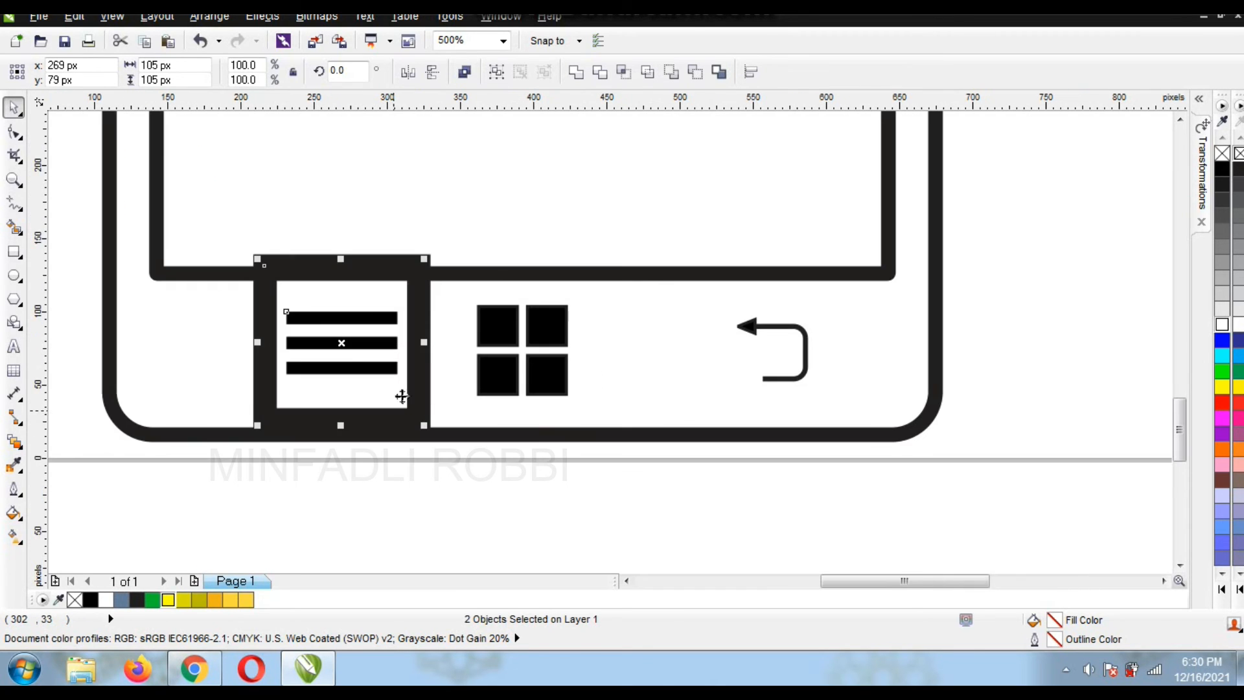
{"action": "left_click_drag", "start_coordinate": [423, 260], "coordinate": [311, 318]}
{"action": "left_click_drag", "start_coordinate": [284, 392], "coordinate": [260, 359]}
Set the outline width of the small menu icon's square to 3 px.
{"action": "left_click", "coordinate": [283, 405]}
{"action": "left_click", "coordinate": [272, 382]}
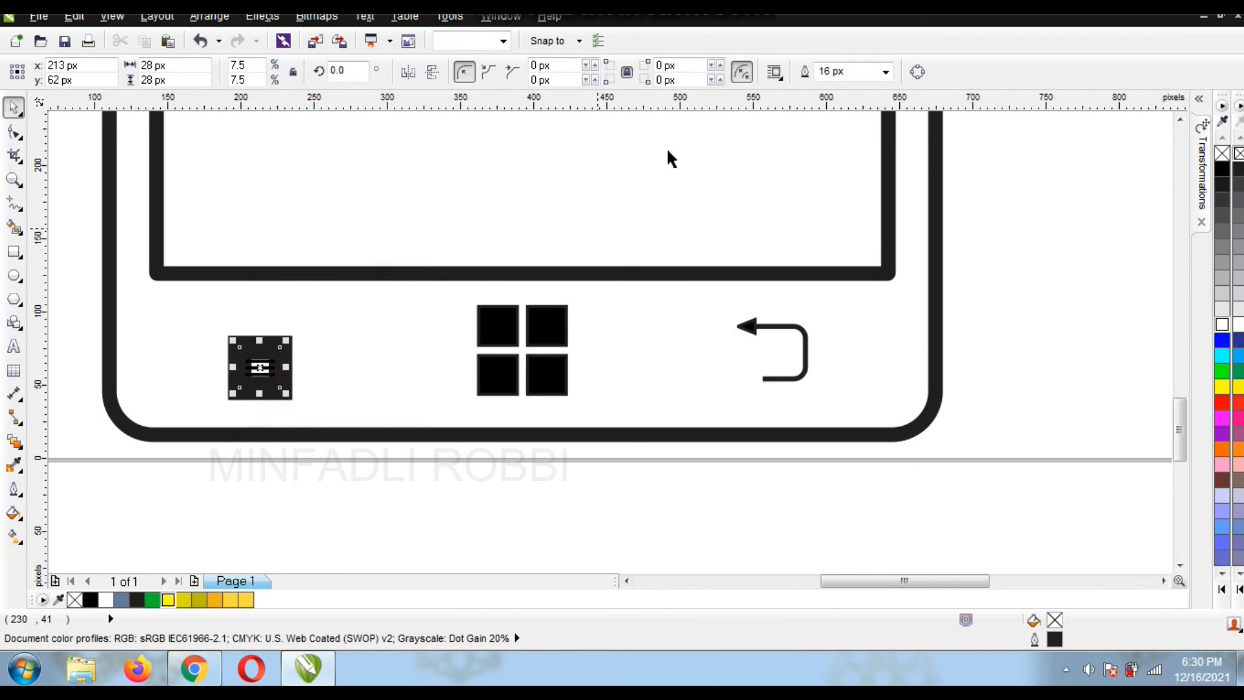
{"action": "left_click", "coordinate": [885, 72]}
{"action": "left_click", "coordinate": [850, 140]}
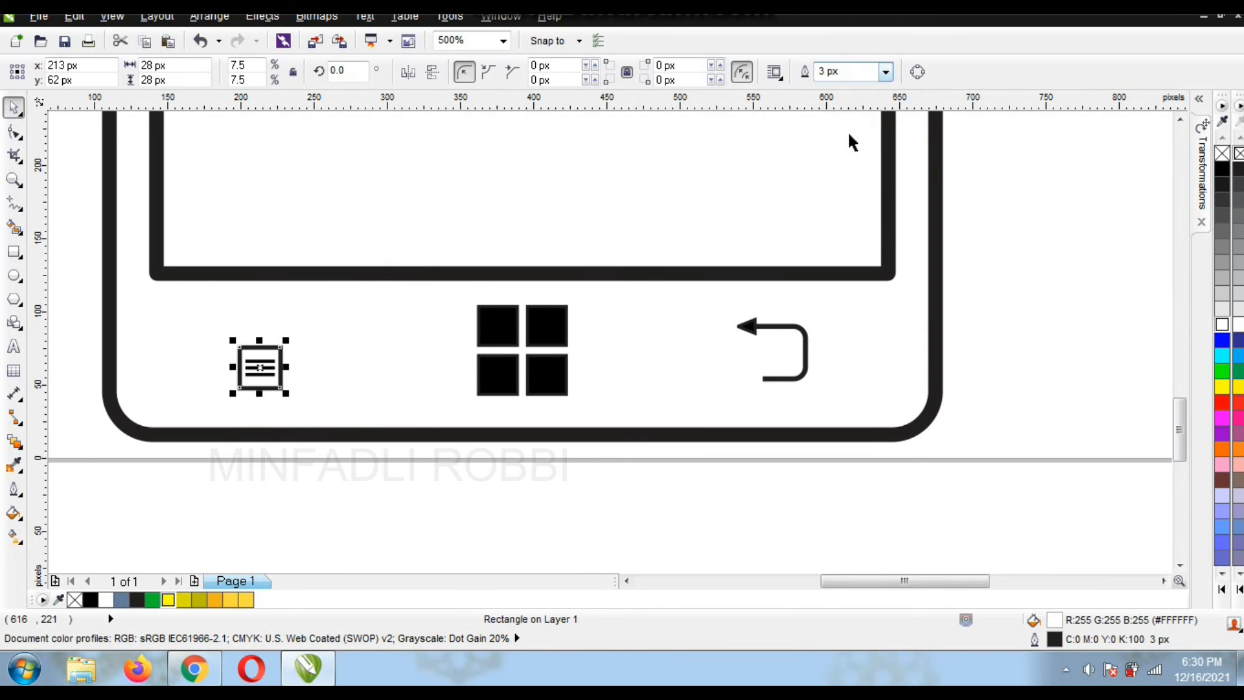
Enlarge the menu icon to about 45 px and group its square and bars.
{"action": "left_click_drag", "start_coordinate": [276, 408], "coordinate": [314, 441]}
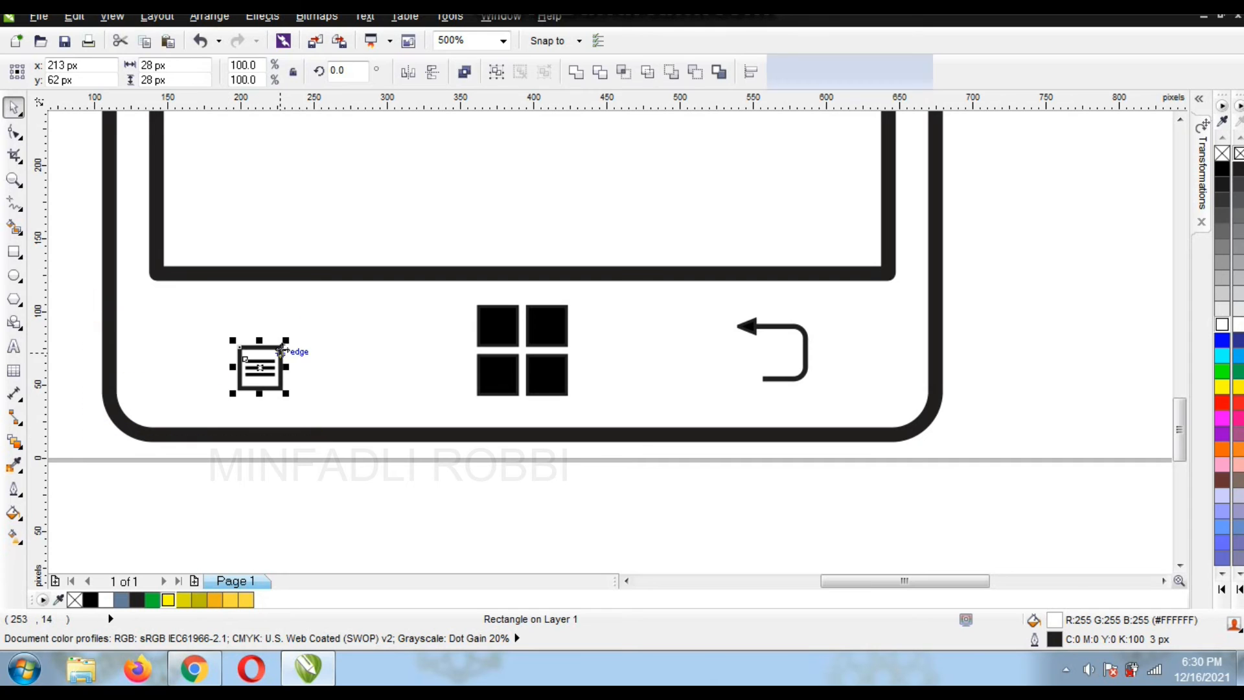
{"action": "left_click_drag", "start_coordinate": [283, 345], "coordinate": [311, 315]}
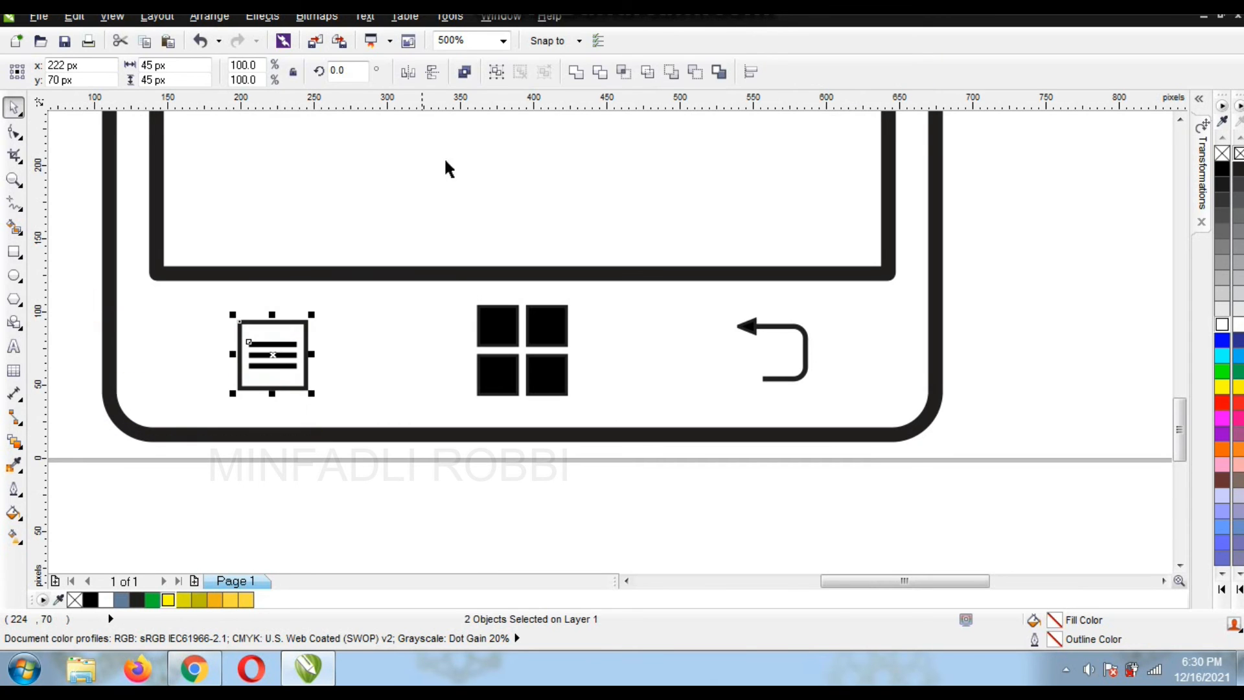
{"action": "left_click", "coordinate": [496, 76]}
Align the menu icon's vertical centre with the four-square logo.
{"action": "left_click", "coordinate": [493, 314], "text": "shift"}
{"action": "key", "text": "ctrl+g"}
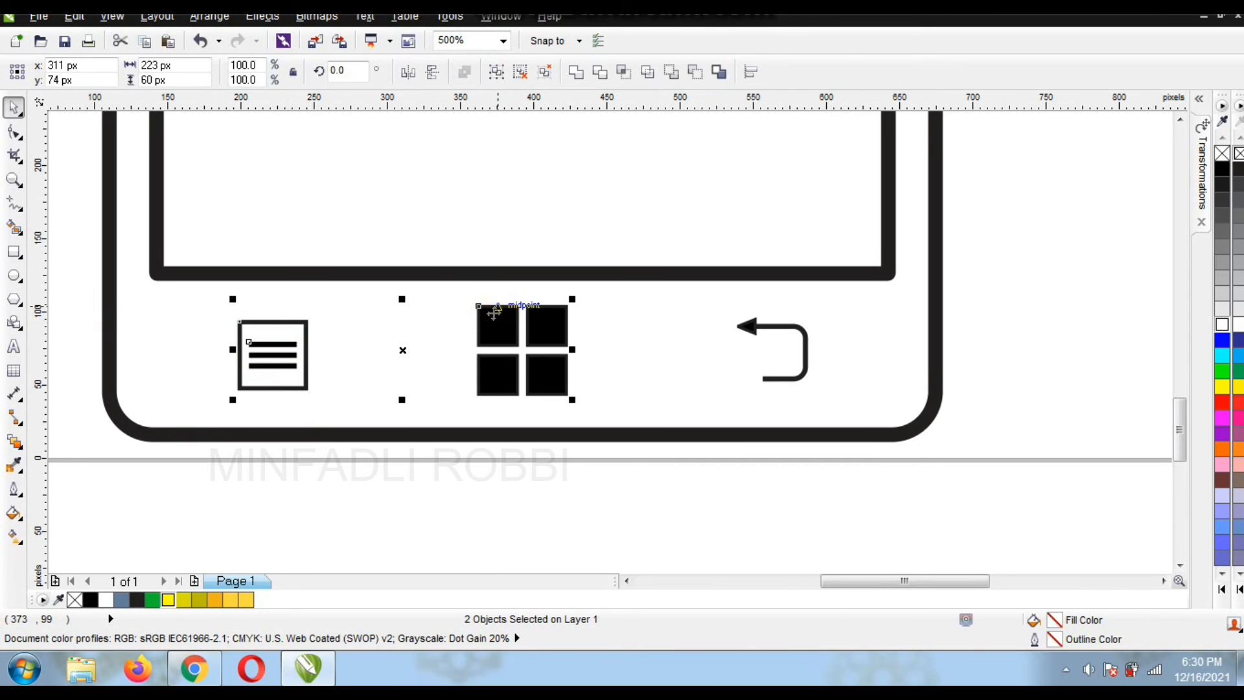
{"action": "key", "text": "e"}
Group the menu and back-arrow icons and centre the pair horizontally on the four-square logo.
{"action": "left_click", "coordinate": [281, 364]}
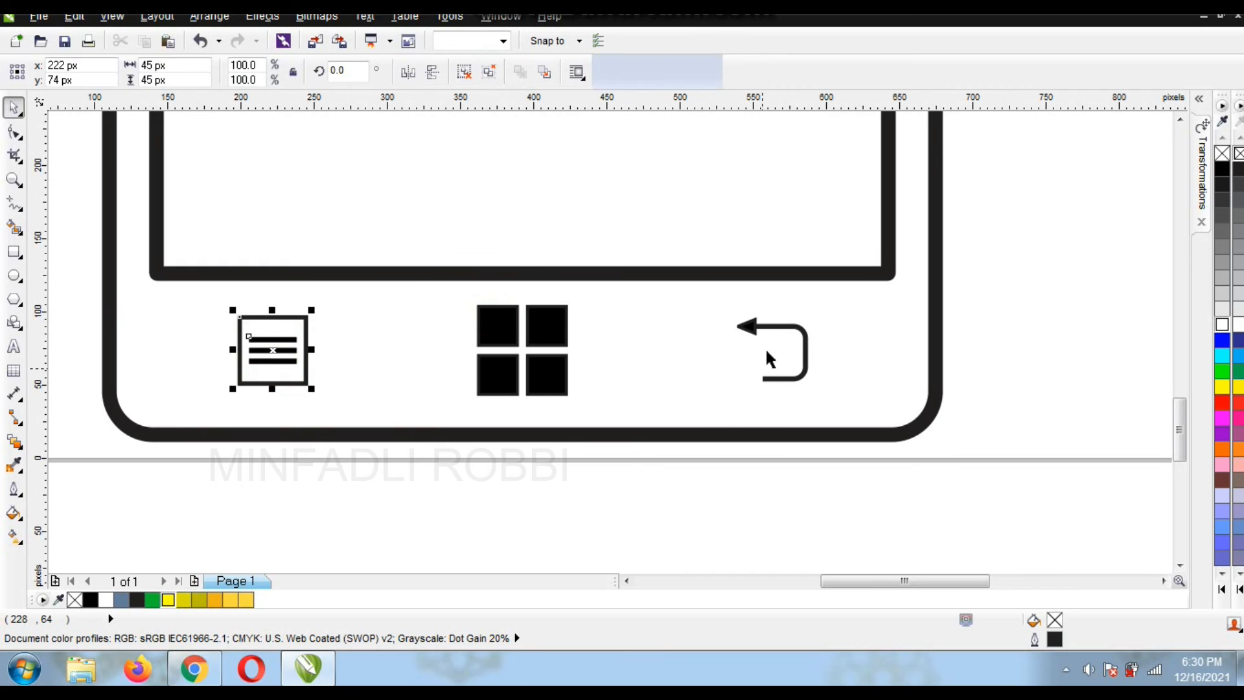
{"action": "left_click", "coordinate": [750, 325], "text": "shift"}
{"action": "left_click", "coordinate": [491, 322], "text": "shift"}
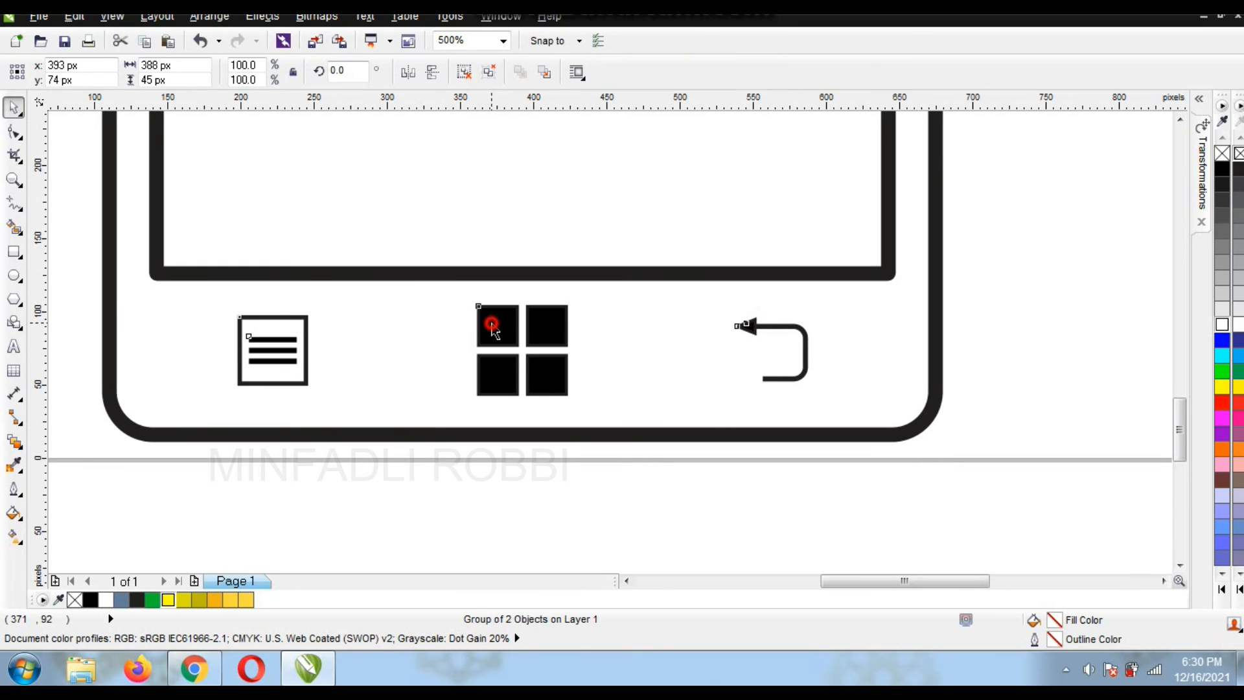
{"action": "key", "text": "c"}
{"action": "left_click", "coordinate": [499, 457]}
Delete the large plain rectangle left over beside the page.
{"action": "scroll", "coordinate": [500, 457], "scroll_direction": "down", "scroll_amount": 3}
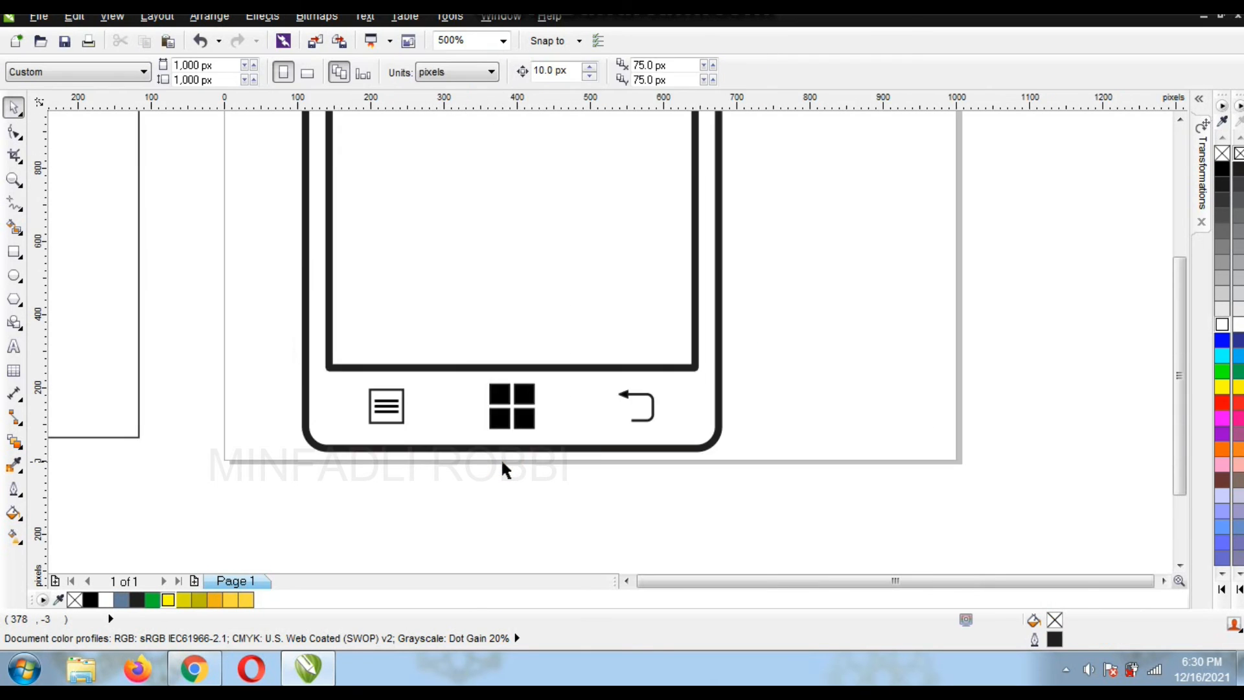
{"action": "left_click", "coordinate": [344, 392]}
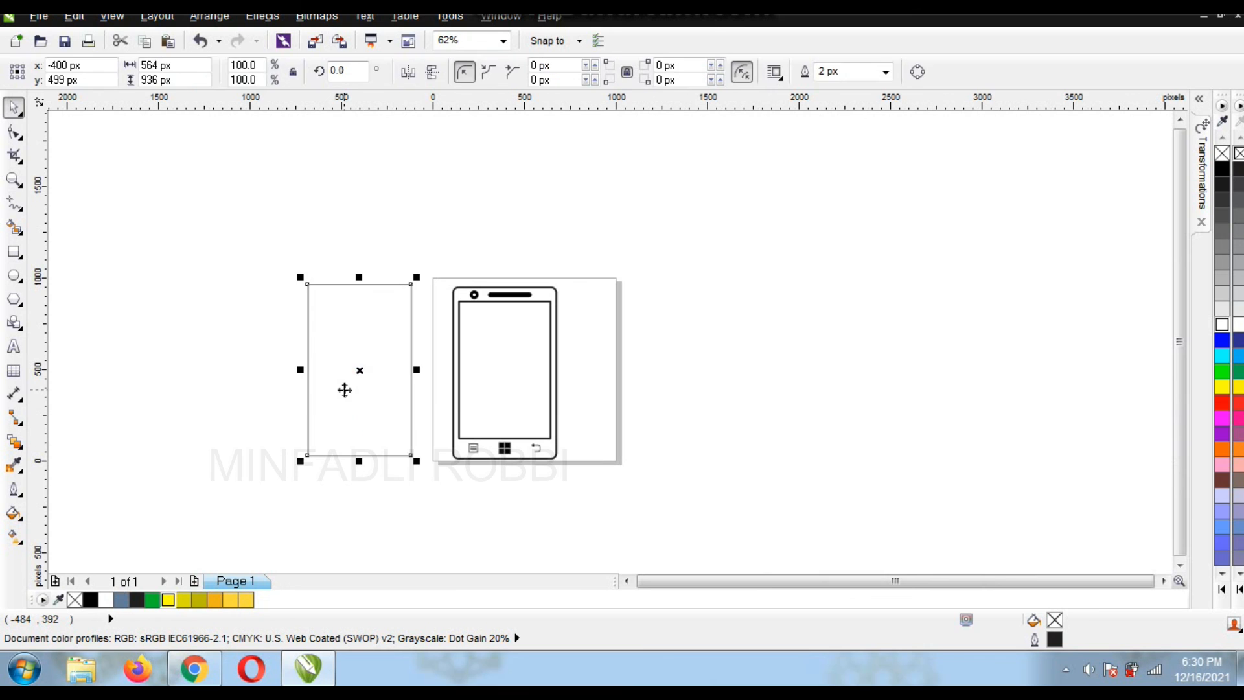
{"action": "key", "text": "Delete"}
Centre the speaker bar horizontally on the phone's screen and shrink it to about 182 x 20 px.
{"action": "scroll", "coordinate": [481, 301], "scroll_direction": "up", "scroll_amount": 3}
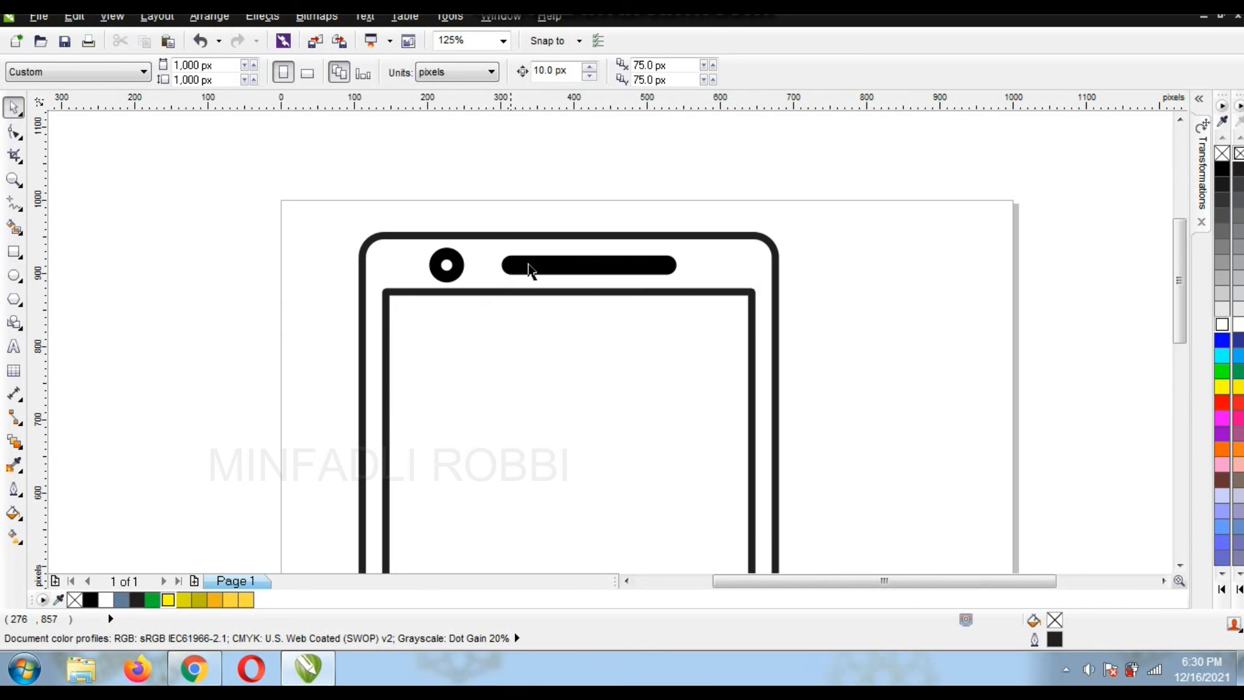
{"action": "left_click", "coordinate": [527, 265]}
{"action": "left_click", "coordinate": [529, 329], "text": "shift"}
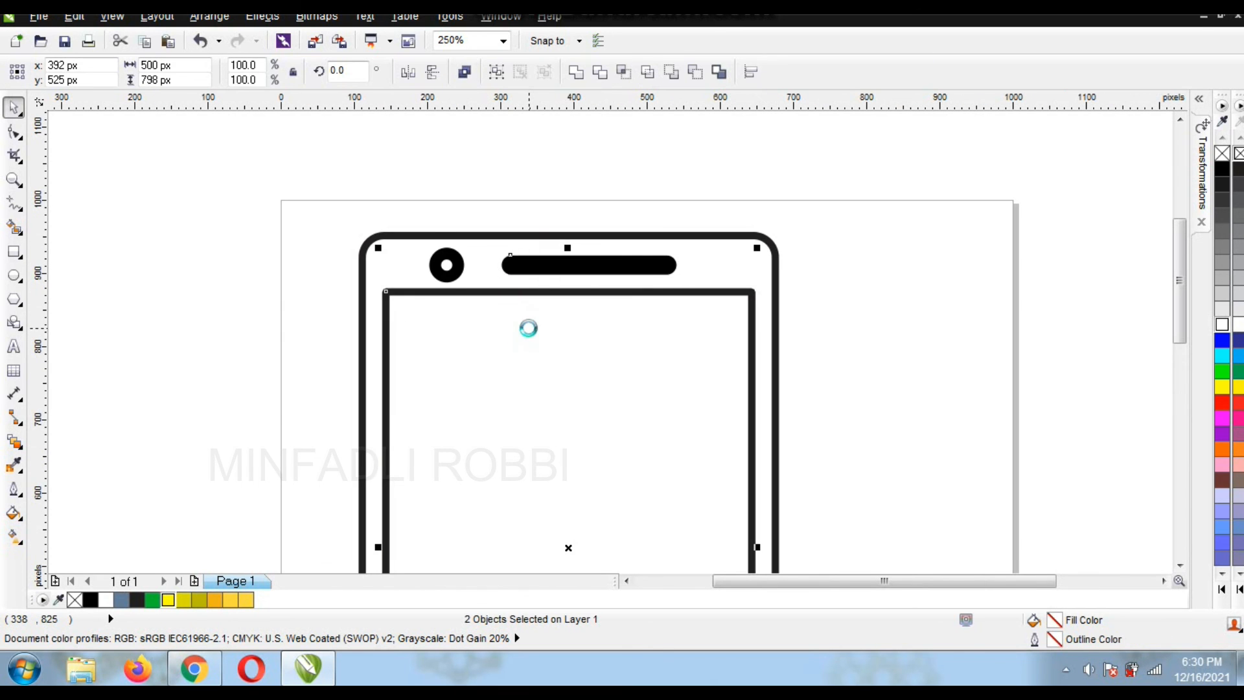
{"action": "key", "text": "c"}
{"action": "left_click_drag", "start_coordinate": [456, 179], "coordinate": [674, 299]}
{"action": "left_click", "coordinate": [662, 253]}
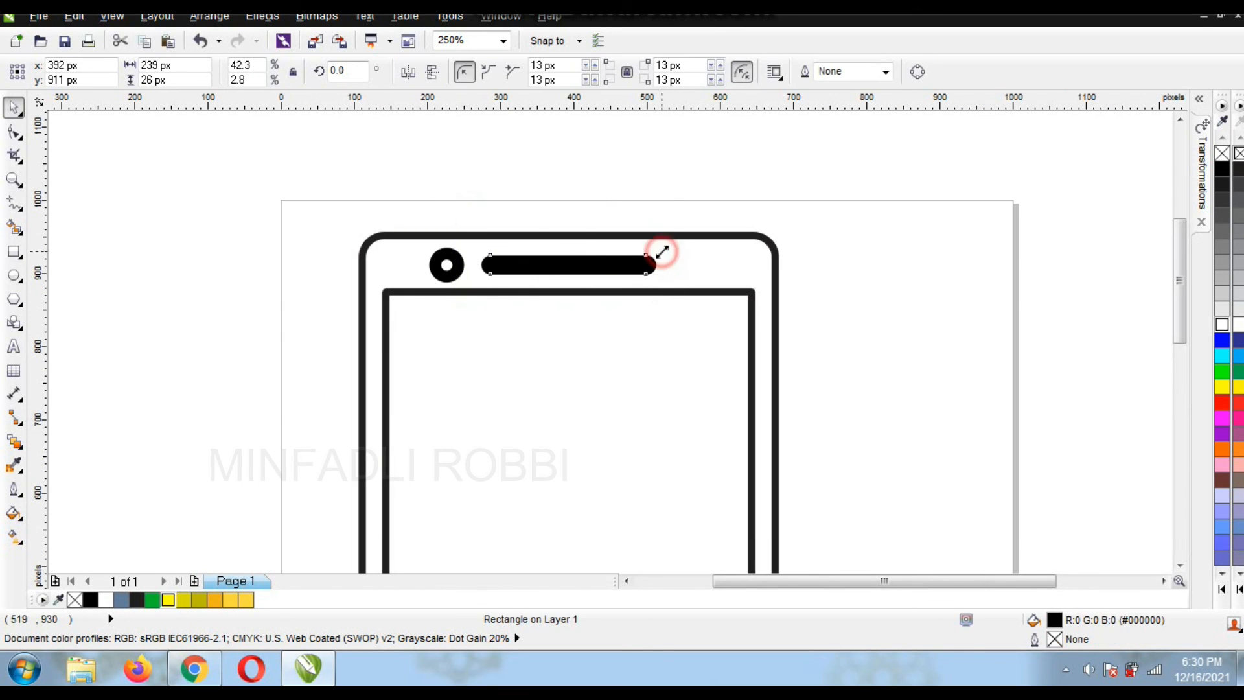
{"action": "left_click_drag", "start_coordinate": [647, 251], "coordinate": [640, 252]}
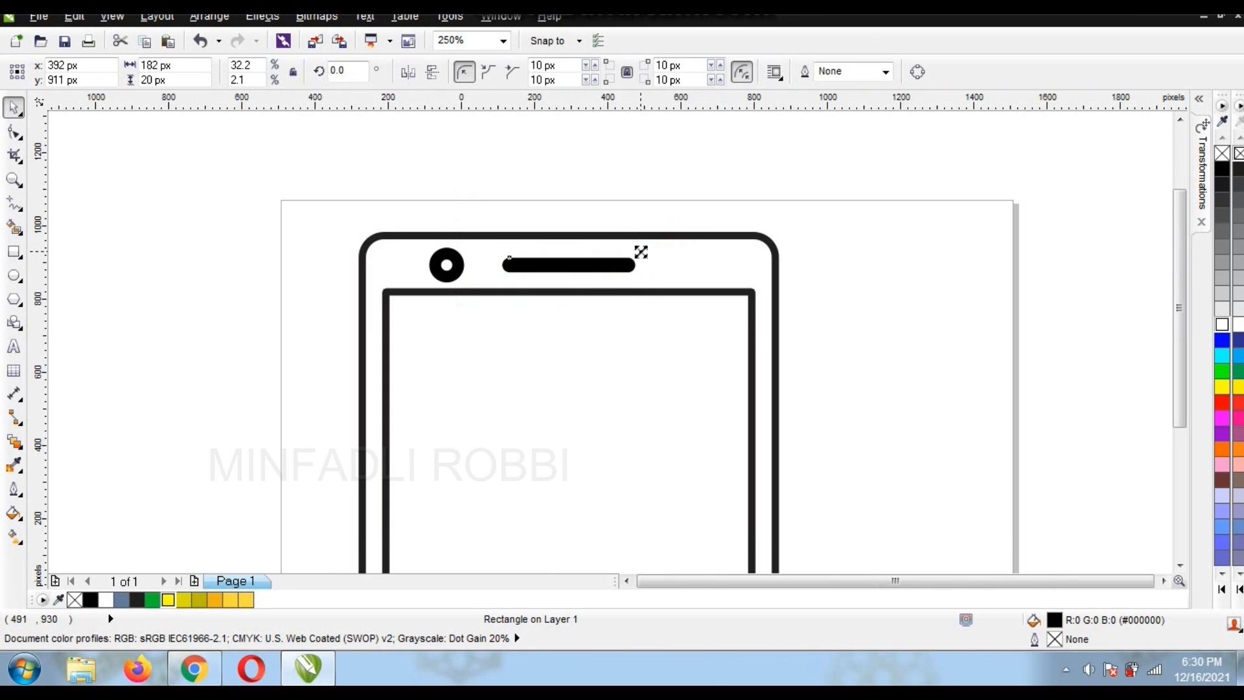
Select all parts of the phone and group them.
{"action": "scroll", "coordinate": [640, 252], "scroll_direction": "down", "scroll_amount": 4}
{"action": "left_click_drag", "start_coordinate": [725, 413], "coordinate": [727, 418]}
{"action": "left_click", "coordinate": [490, 71]}
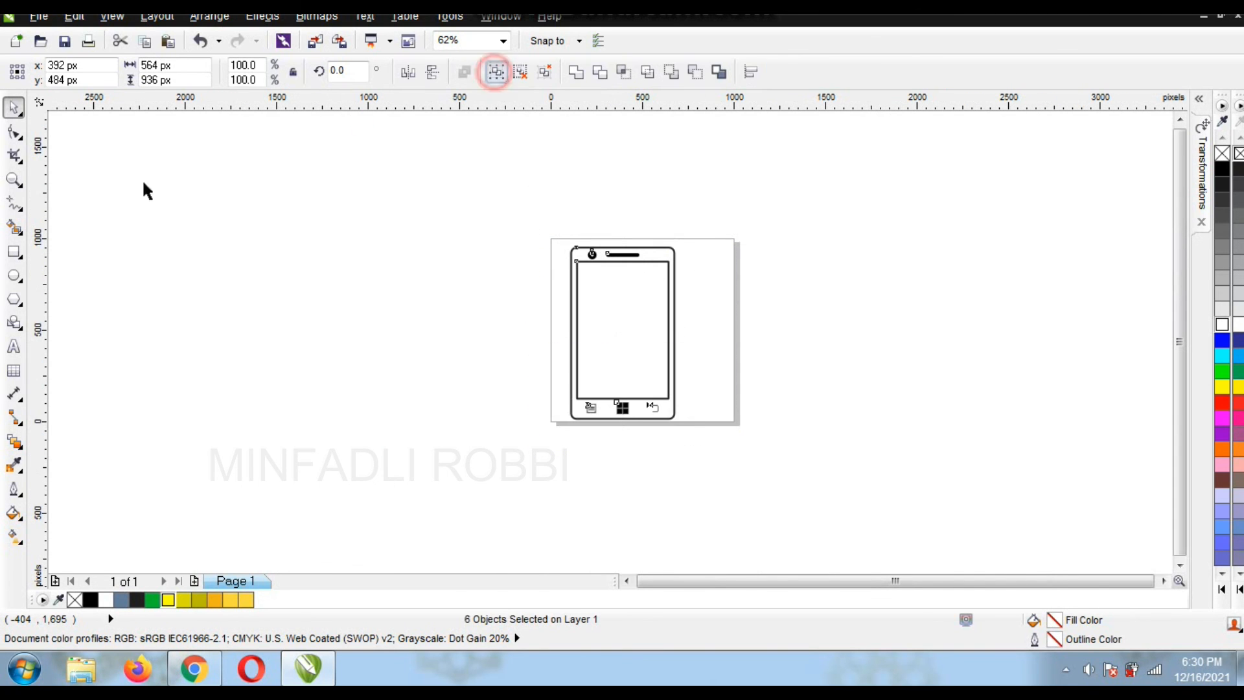
Add the text "android", enlarge it to about the phone's width and place it below the phone.
{"action": "left_click", "coordinate": [13, 347]}
{"action": "left_click", "coordinate": [206, 418]}
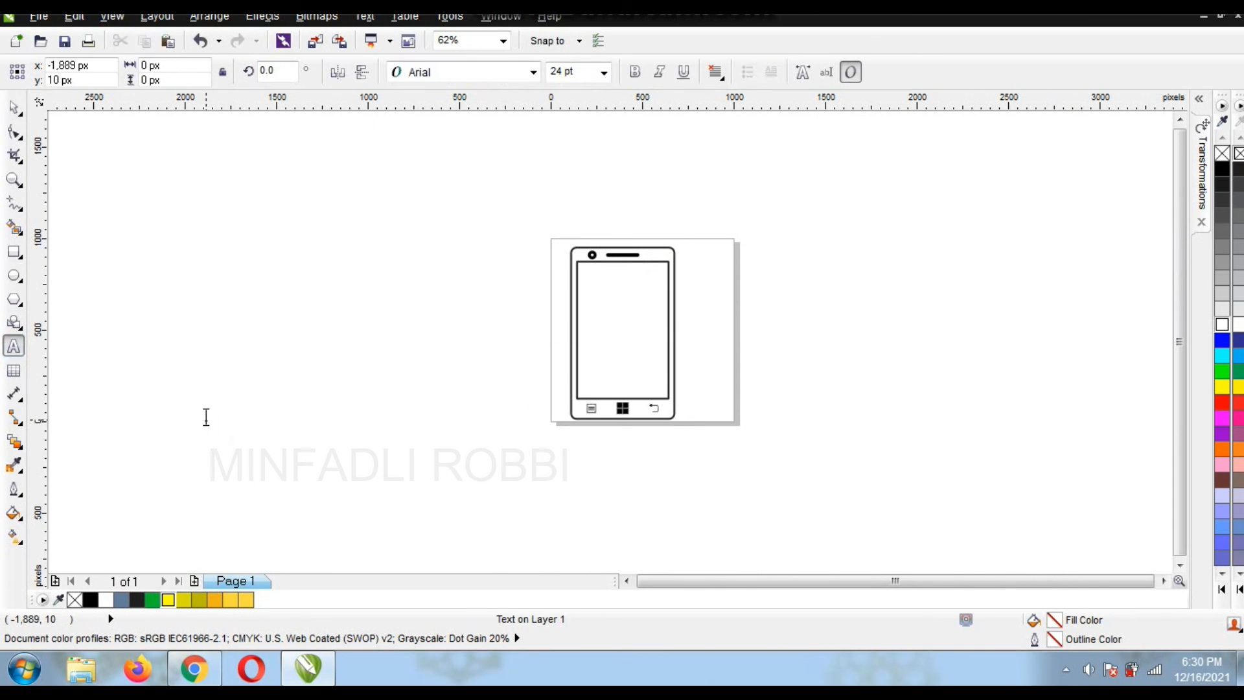
{"action": "type", "text": "android"}
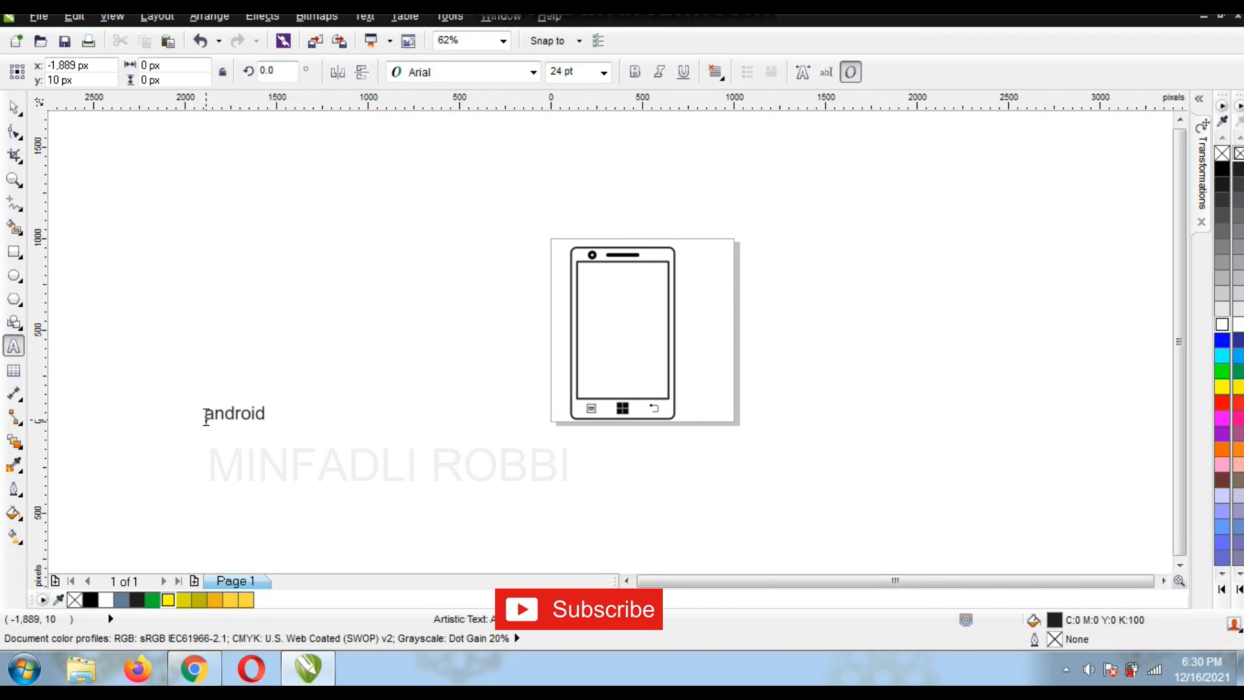
{"action": "key", "text": "ctrl+space"}
{"action": "left_click_drag", "start_coordinate": [180, 403], "coordinate": [645, 461]}
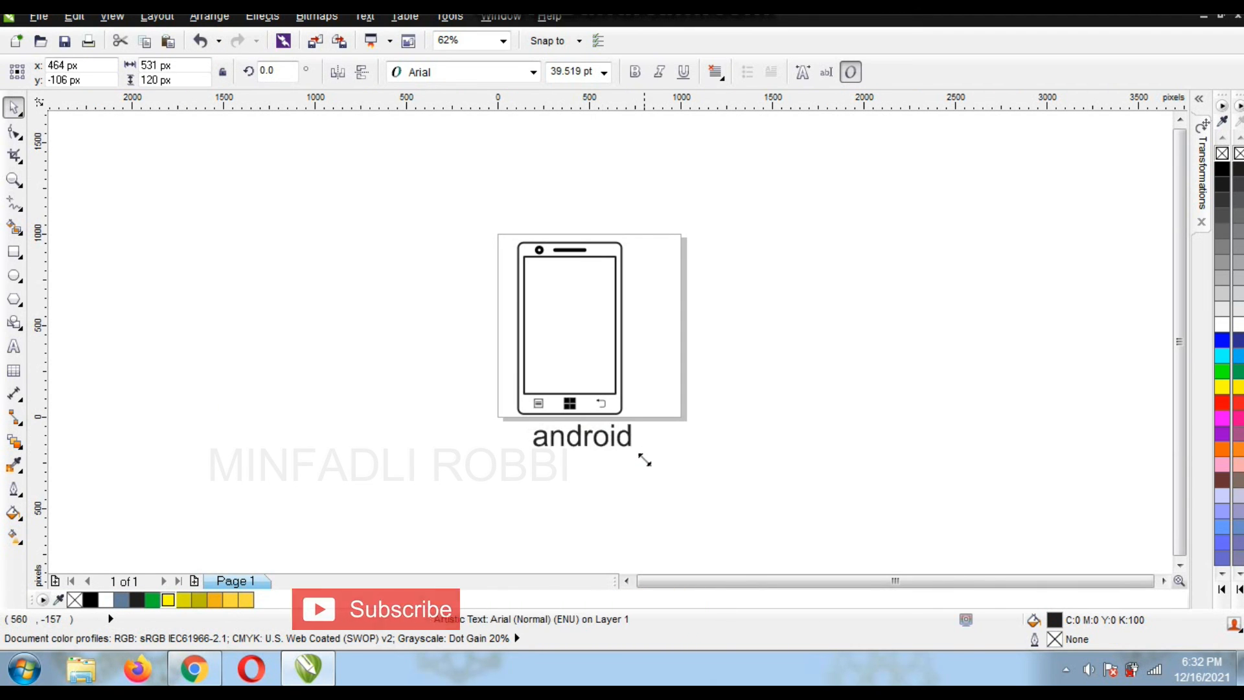
Centre the "android" label horizontally with the phone and group the two.
{"action": "left_click_drag", "start_coordinate": [460, 202], "coordinate": [721, 508]}
{"action": "key", "text": "c"}
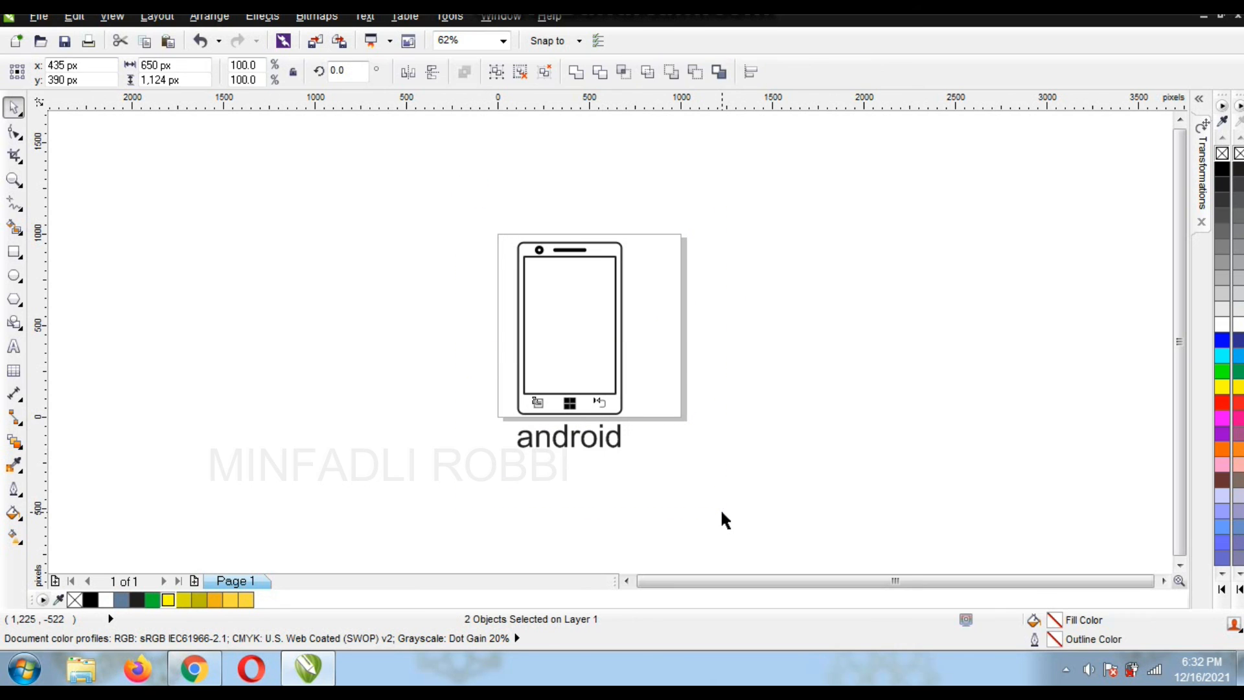
{"action": "left_click", "coordinate": [497, 72]}
Scale the grouped phone and "android" label down proportionally to 50% so they fit inside the page.
{"action": "left_click_drag", "start_coordinate": [511, 454], "coordinate": [567, 390]}
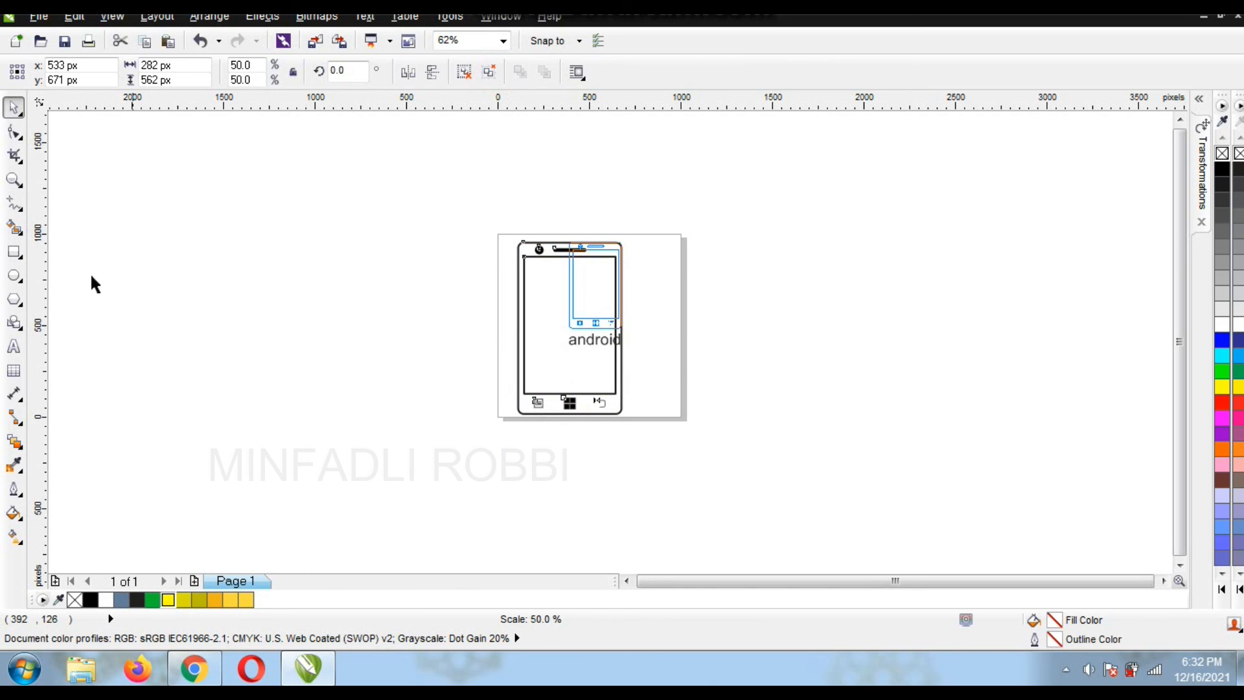
{"action": "right_click", "coordinate": [601, 297]}
{"action": "key", "text": "Escape"}
Add a page-sized 1,000 x 1,000 px rectangle, fill it with white and remove its outline.
{"action": "double_click", "coordinate": [15, 253]}
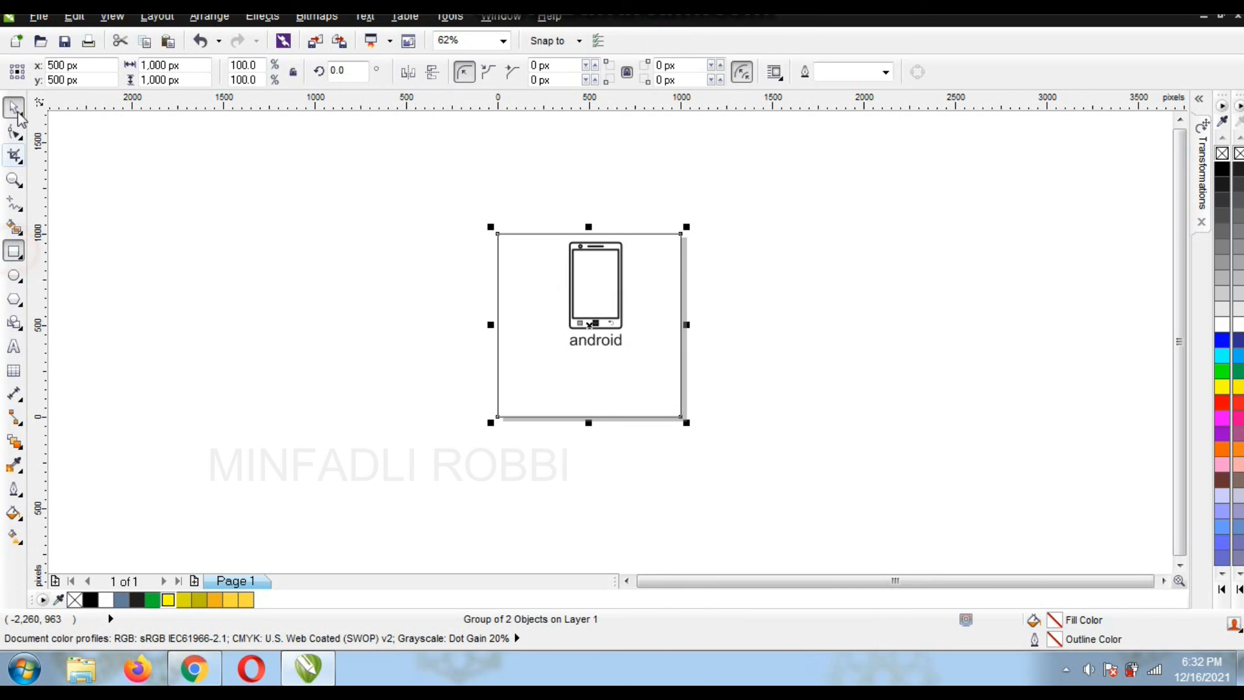
{"action": "left_click", "coordinate": [1221, 326]}
{"action": "right_click", "coordinate": [1221, 154]}
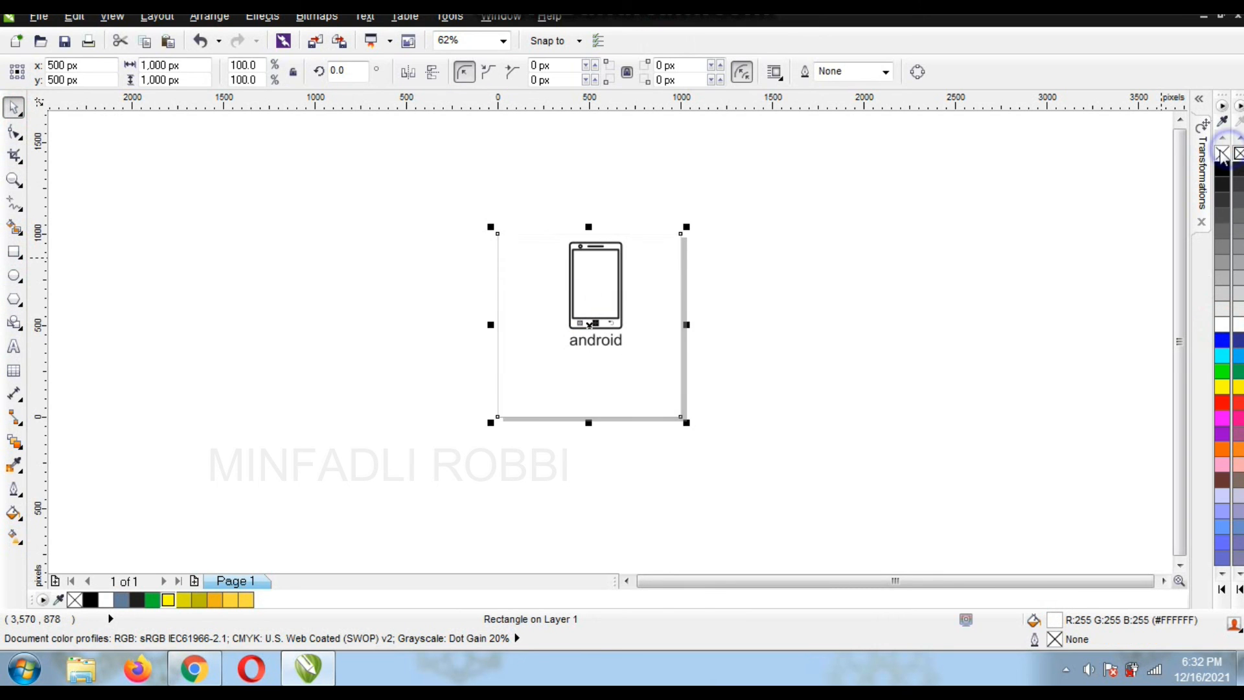
Centre the phone and label horizontally and vertically on the white page-sized rectangle and group everything together.
{"action": "left_click_drag", "start_coordinate": [393, 195], "coordinate": [853, 536]}
{"action": "key", "text": "c"}
{"action": "key", "text": "e"}
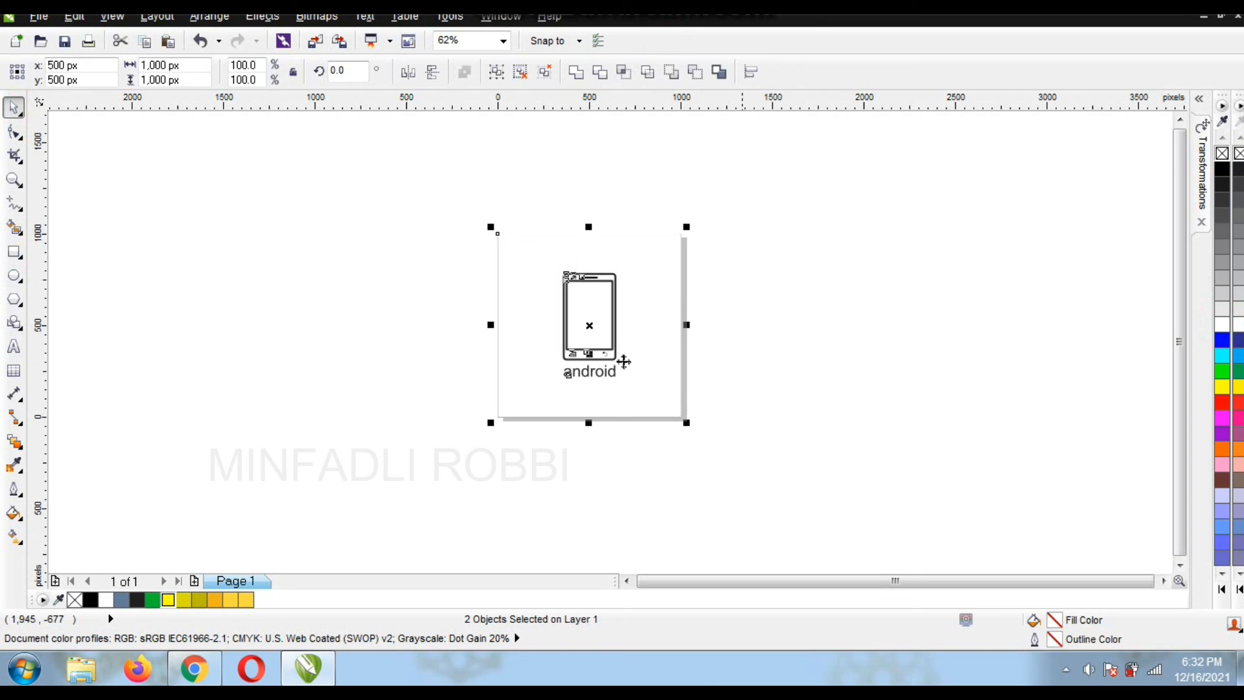
{"action": "right_click", "coordinate": [519, 230]}
{"action": "left_click", "coordinate": [591, 59]}
{"action": "left_click", "coordinate": [504, 40]}
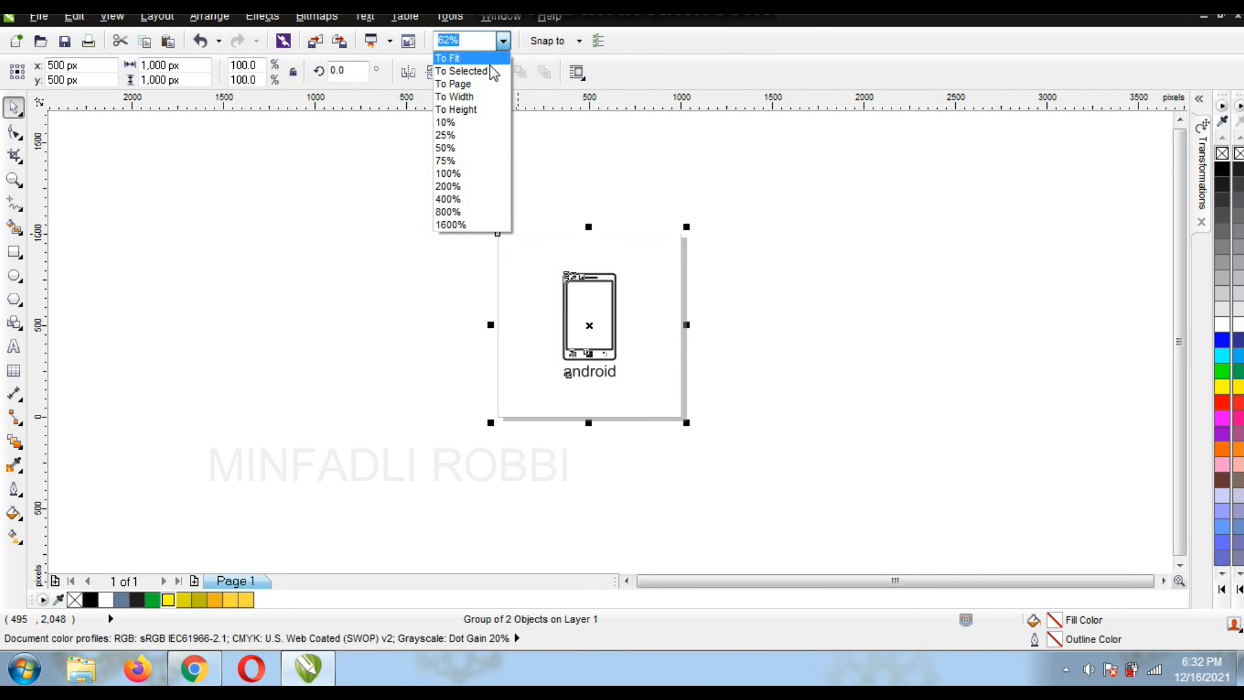
{"action": "left_click", "coordinate": [480, 80]}
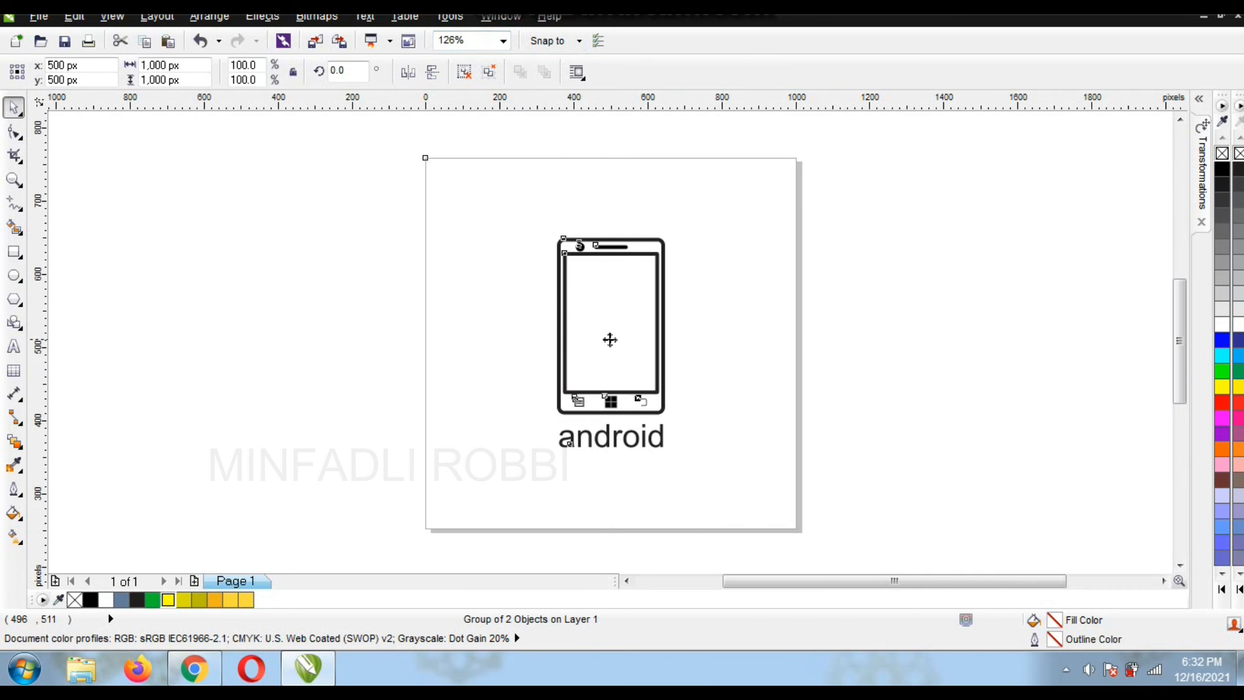
{"action": "scroll", "coordinate": [610, 340], "scroll_direction": "up", "scroll_amount": 2}
{"action": "left_click", "coordinate": [1145, 341]}
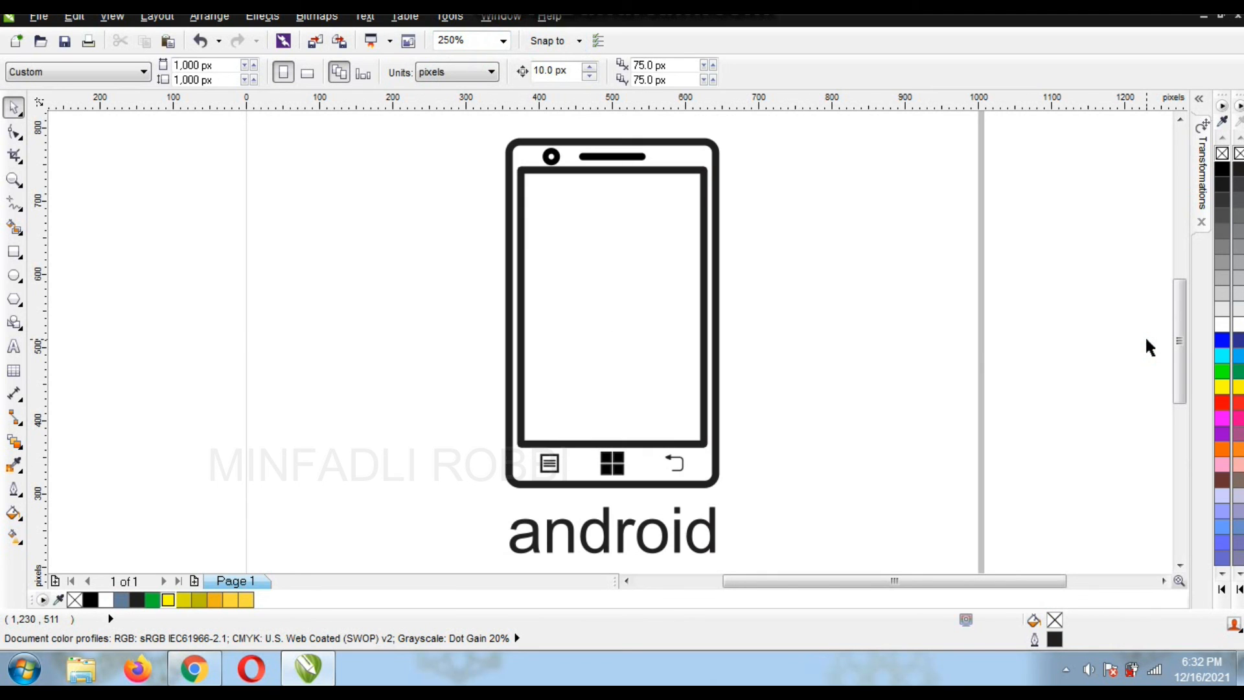